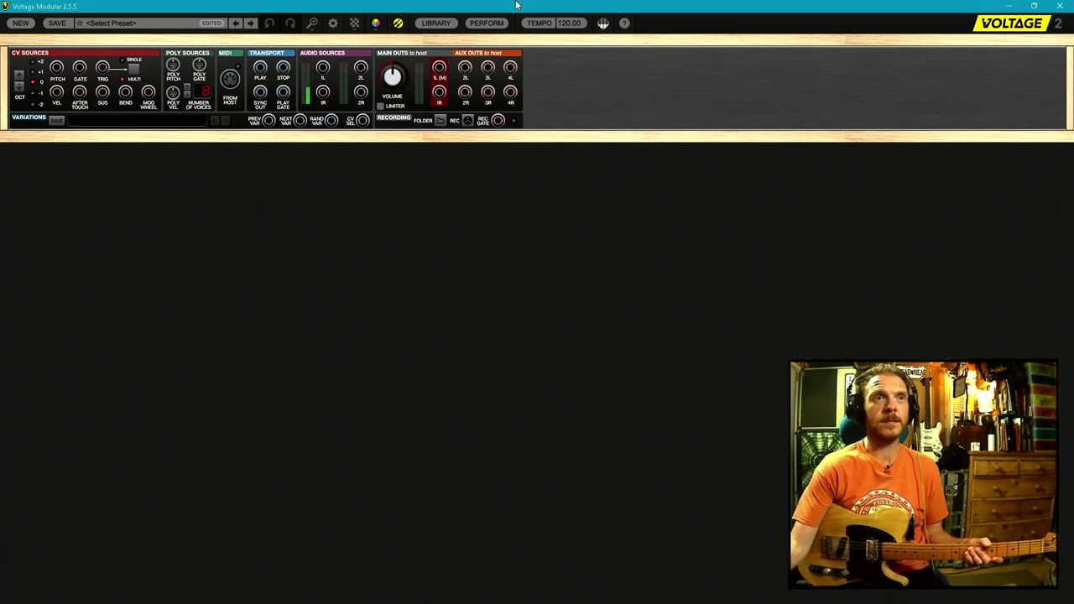
- Set the rack view zoom to 150% from the magnifier menu
left_click(311, 23)
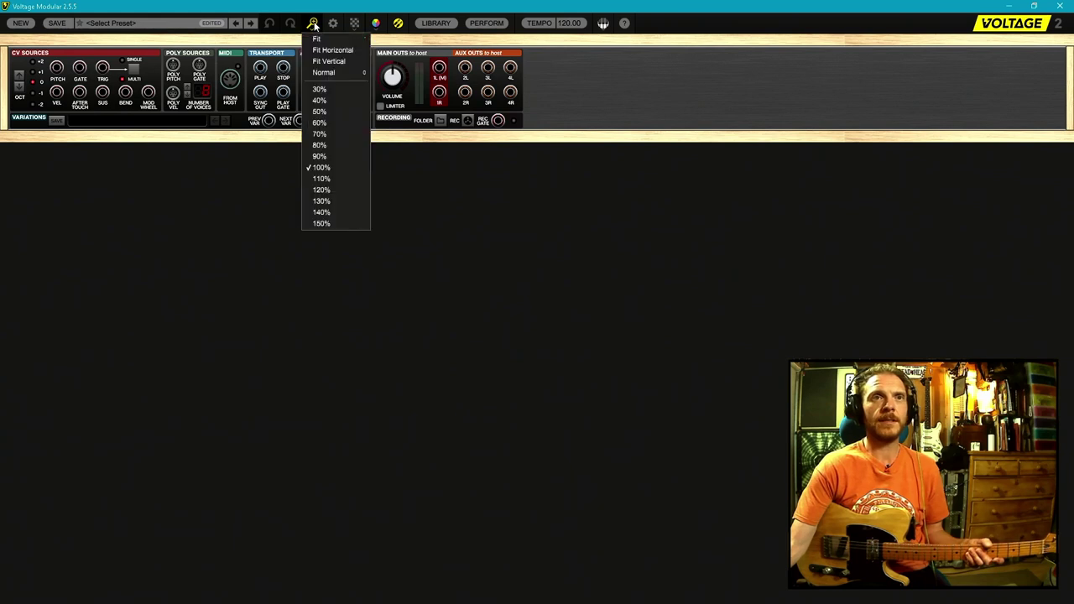
left_click(319, 223)
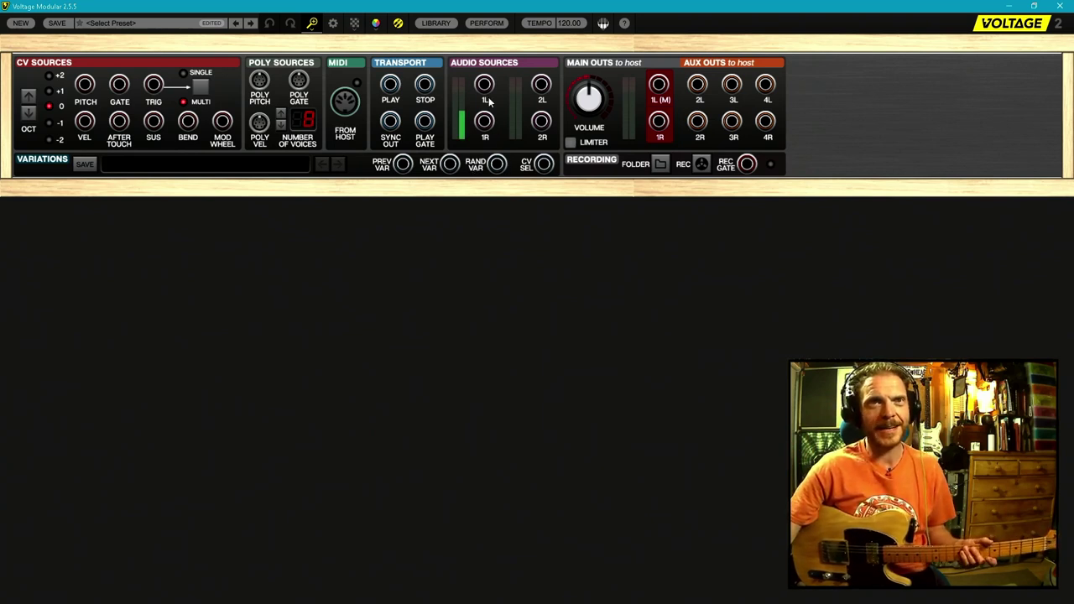
- Cable Audio Sources 1L to Main Outs 1L, lower volume to -2.6 dB and enable LIMITER
left_click_drag(485, 85, 639, 151)
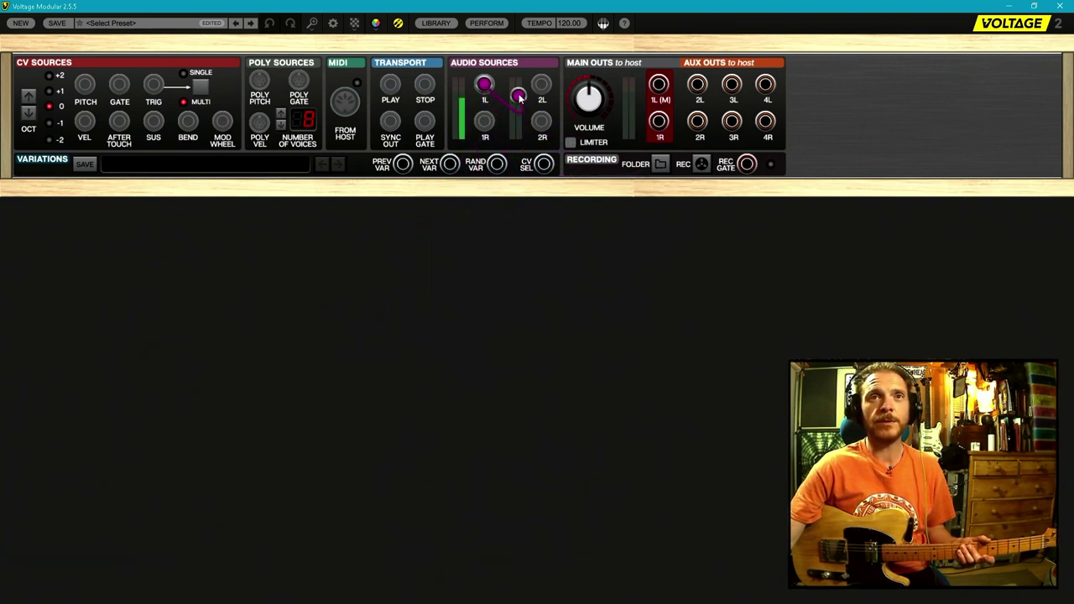
left_click_drag(518, 96, 659, 85)
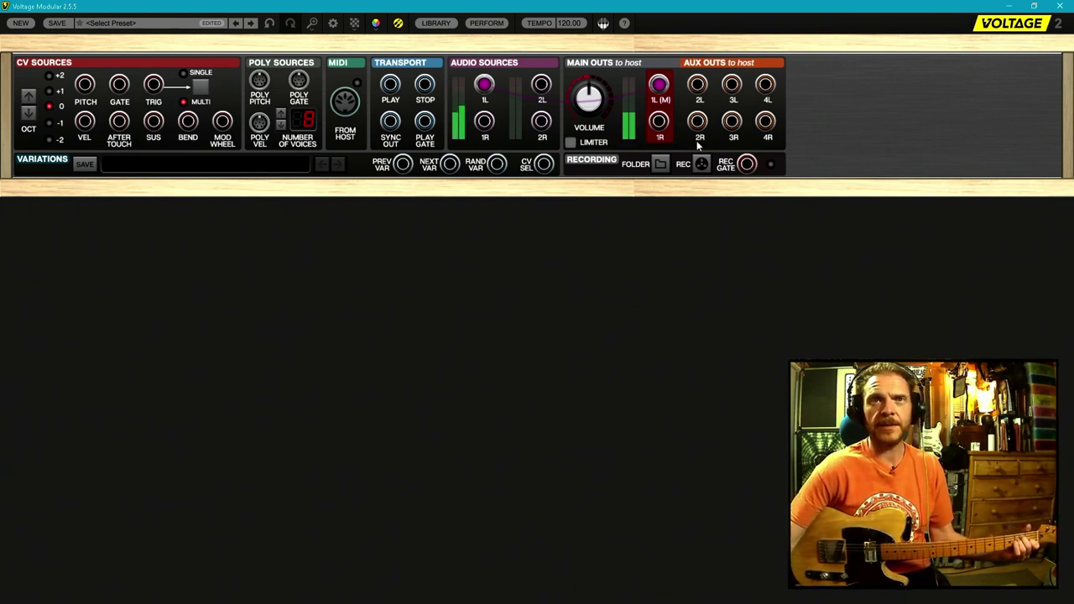
mouse_move(590, 96)
left_mouse_down()
mouse_move(599, 141)
mouse_move(592, 87)
left_mouse_up()
left_click(595, 142)
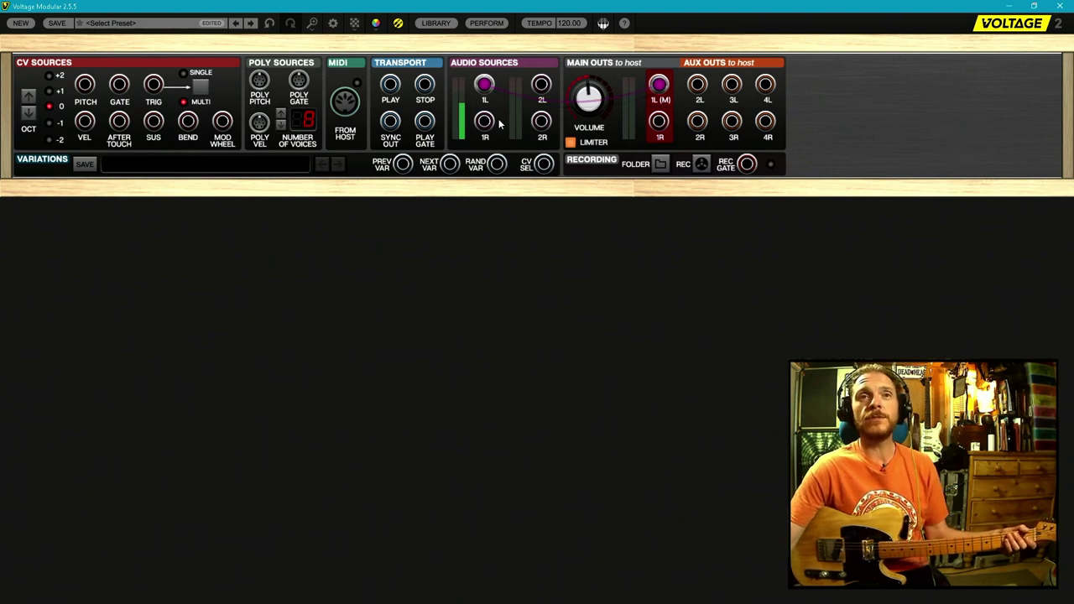
- Browse the General, CPU and Interface settings, toggling Zoom Interface 2X on and back off
left_click(334, 24)
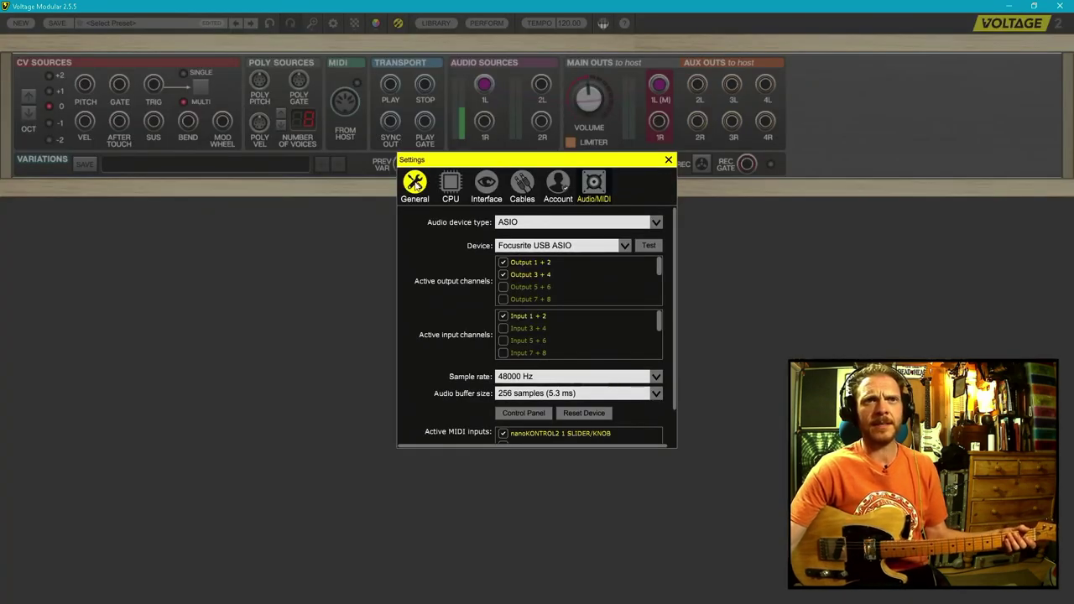
left_click(415, 184)
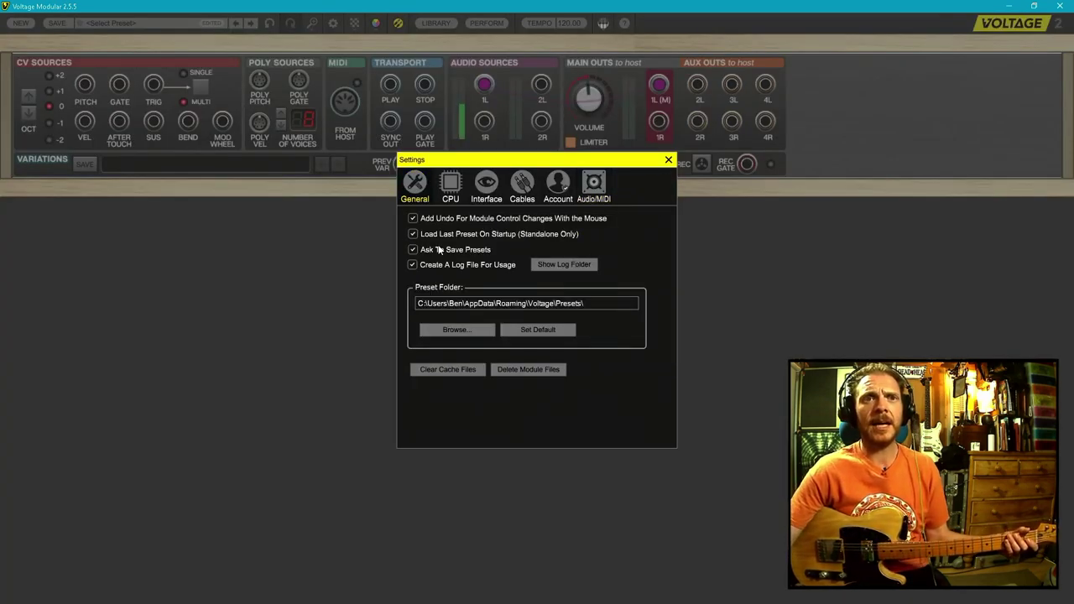
left_click(453, 201)
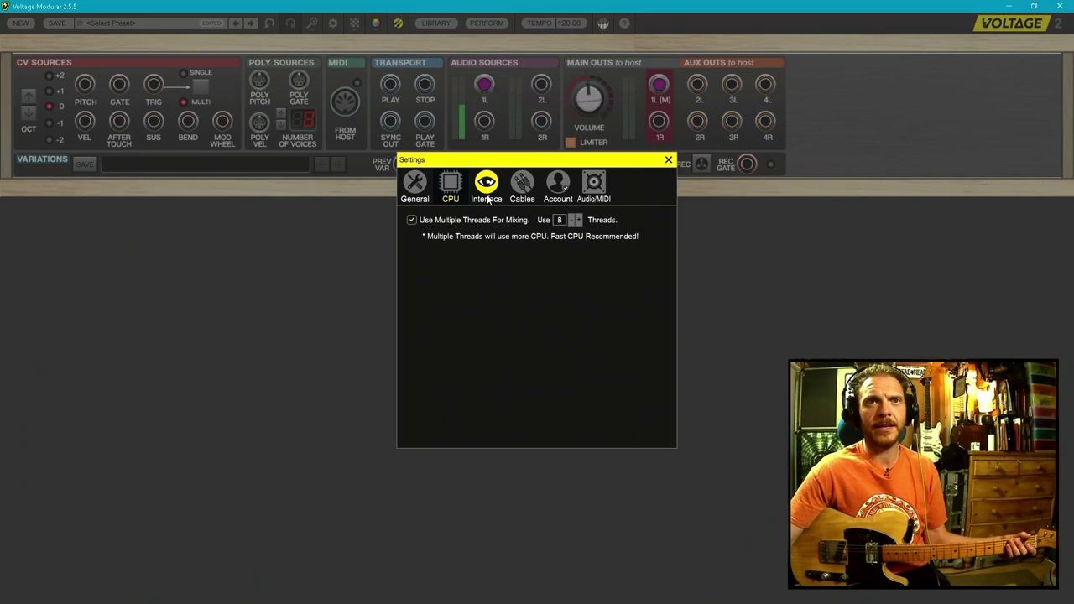
left_click(488, 191)
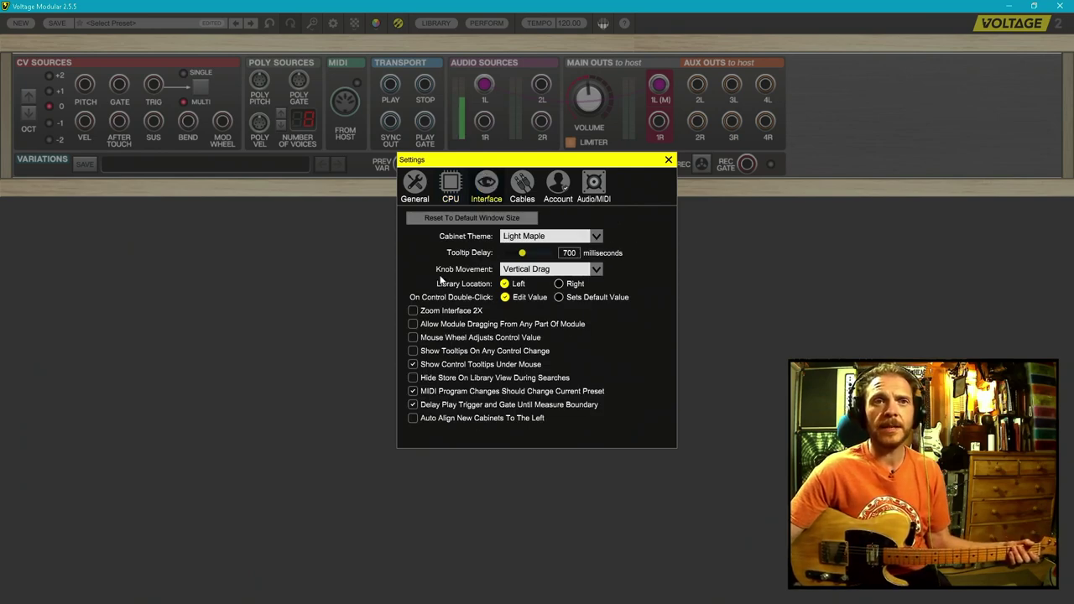
left_click(412, 314)
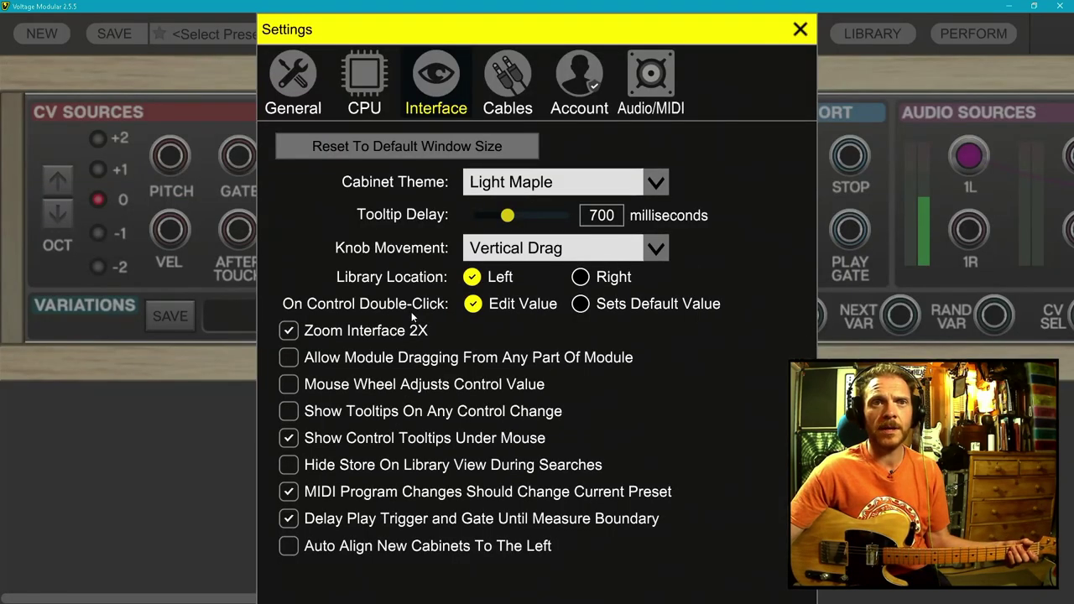
left_click(292, 333)
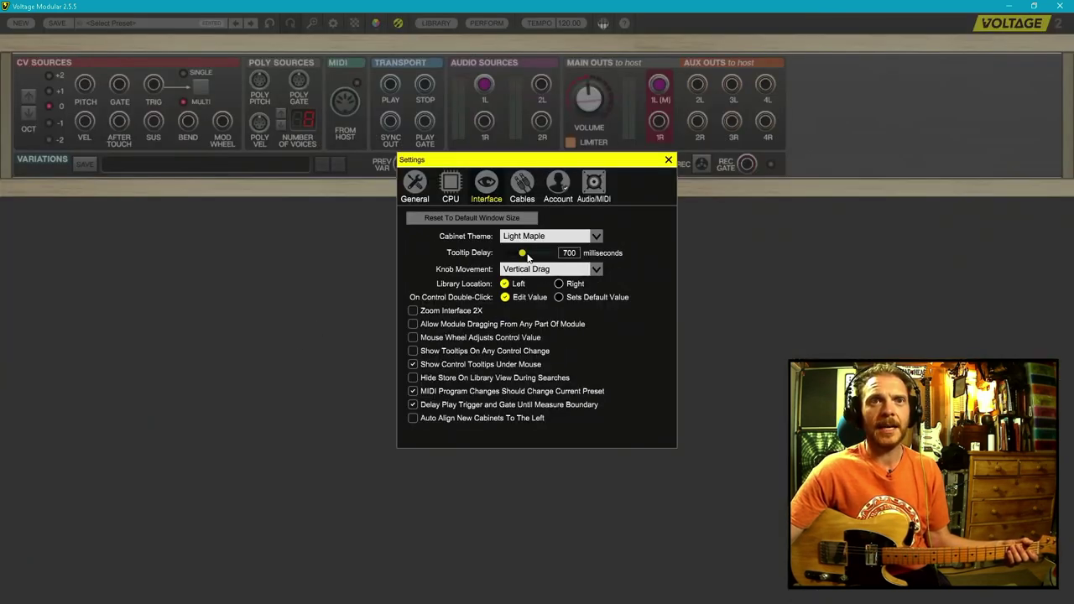
- Change the cabinet theme to Metal Foil after trying Splatter, then view the cable options
left_click(594, 238)
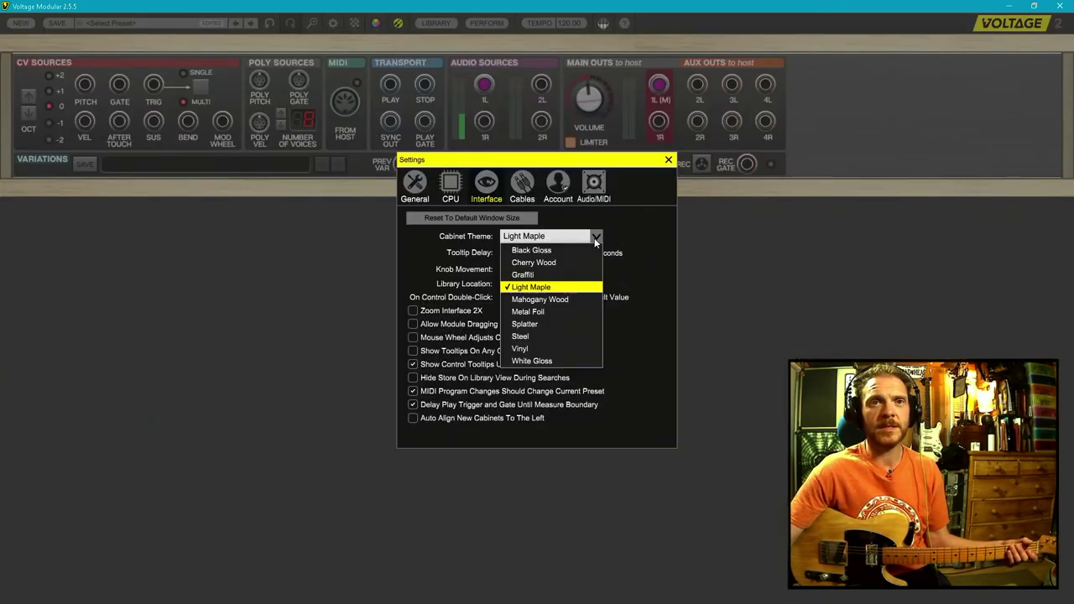
left_click(548, 325)
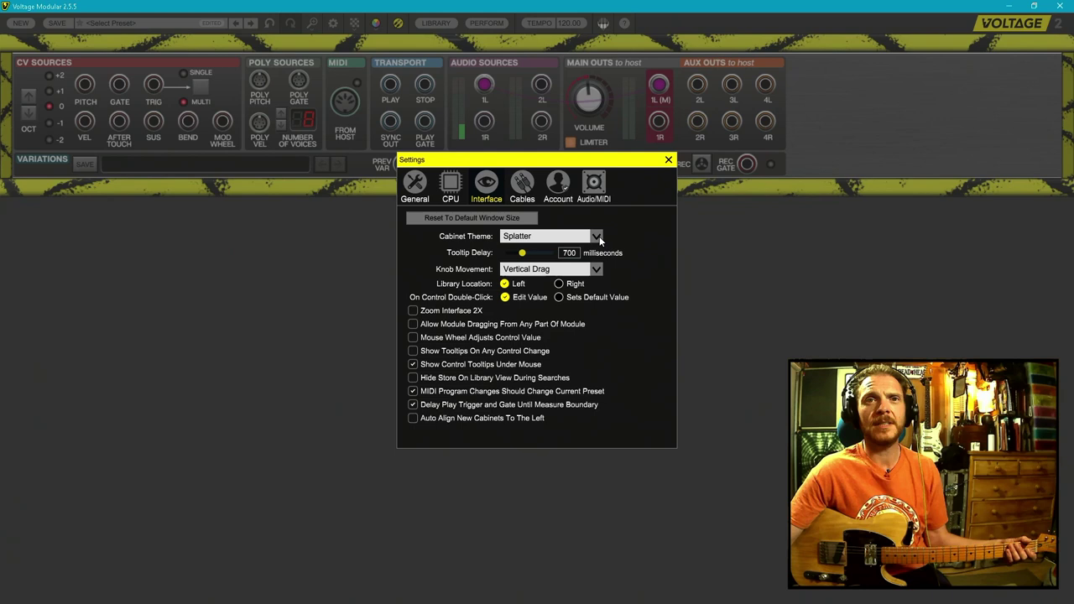
left_click(597, 238)
left_click(557, 309)
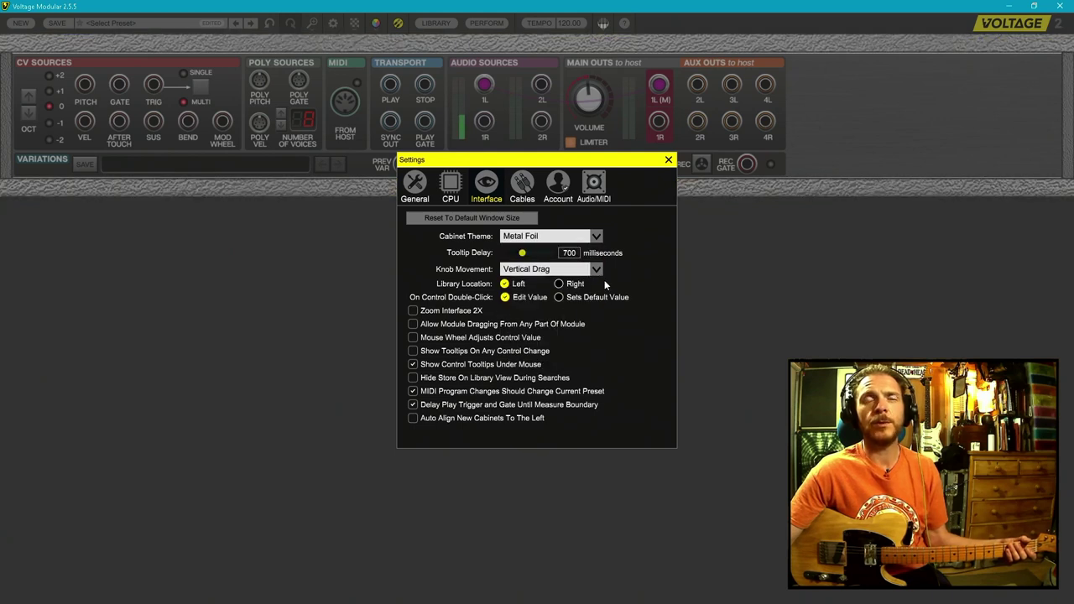
left_click(524, 185)
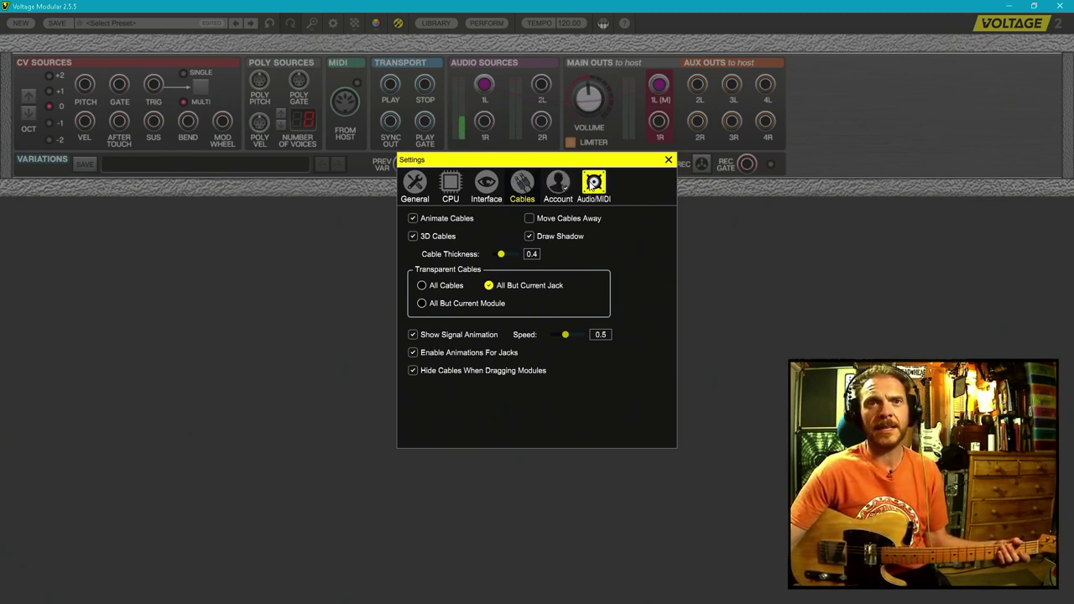
- On the Audio/MIDI page keep ASIO and leave only input pair 1 + 2 active
left_click(593, 182)
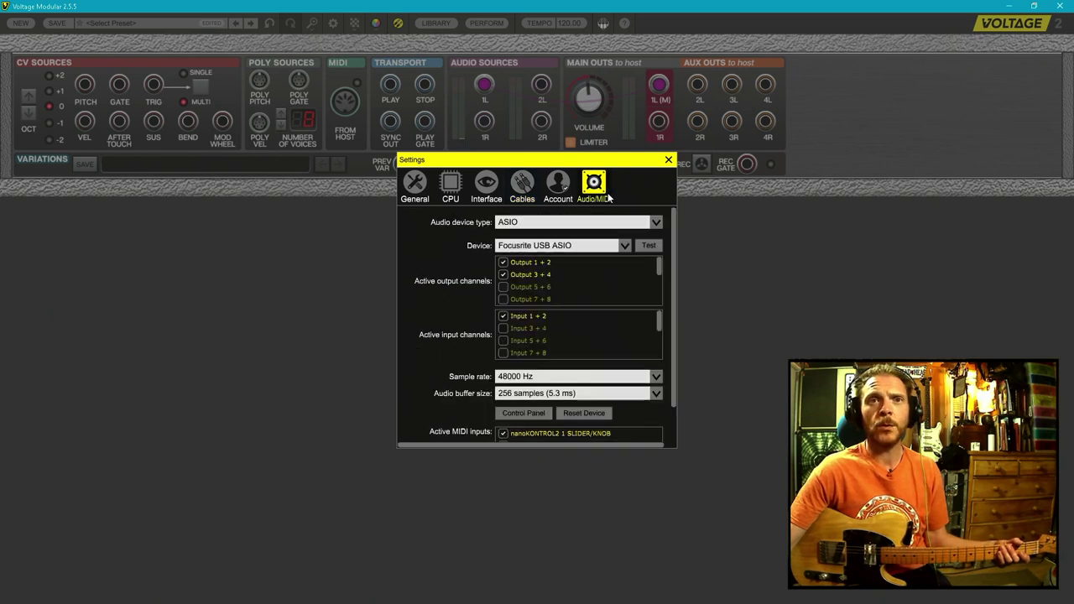
left_click(657, 225)
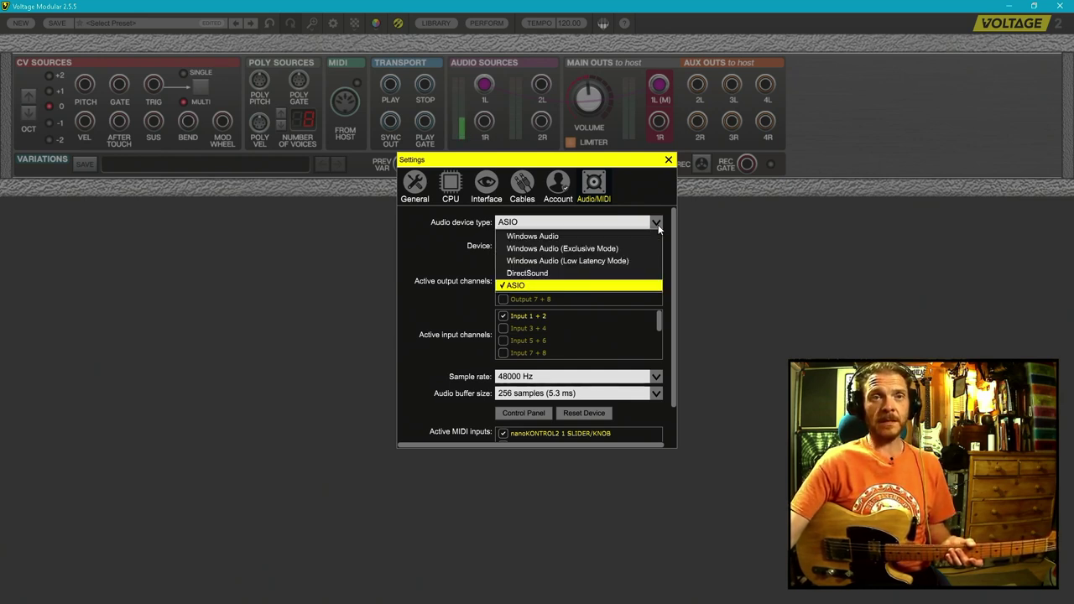
left_click(597, 286)
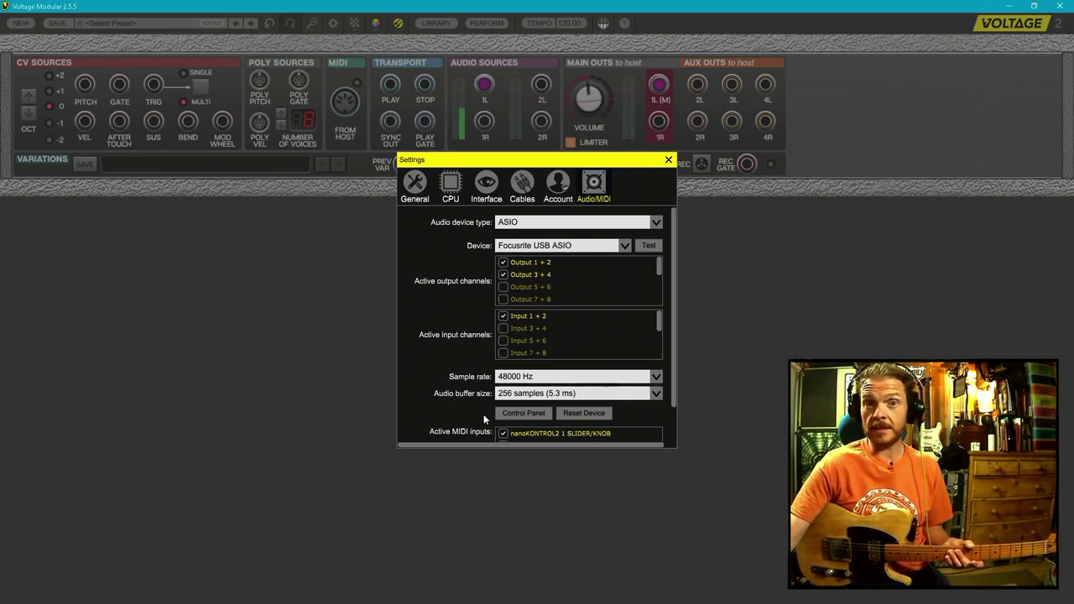
left_click(503, 341)
left_click(503, 328)
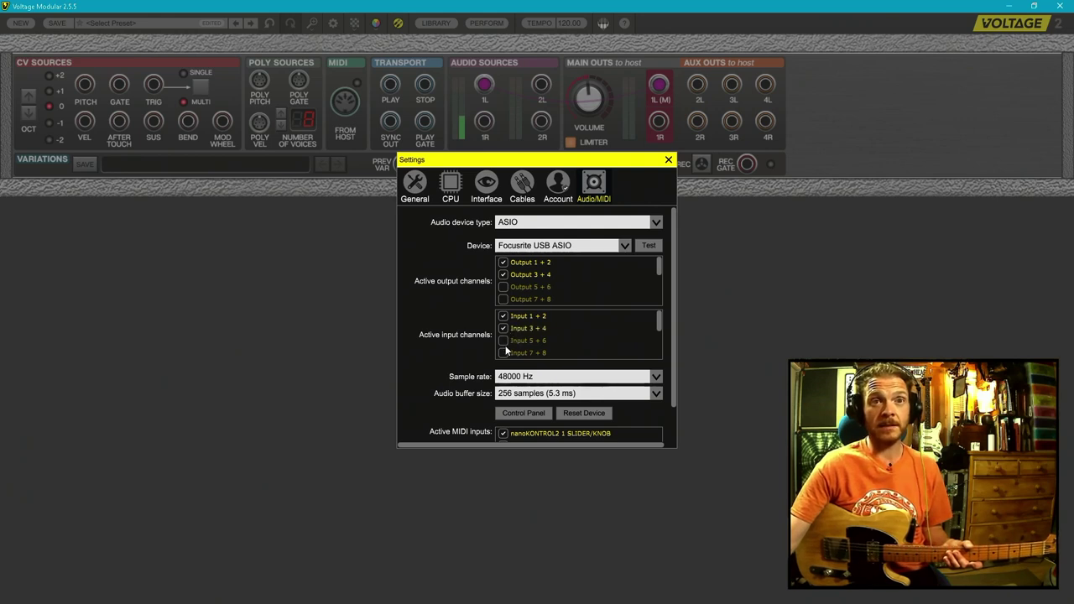
left_click(503, 316)
left_click(504, 316)
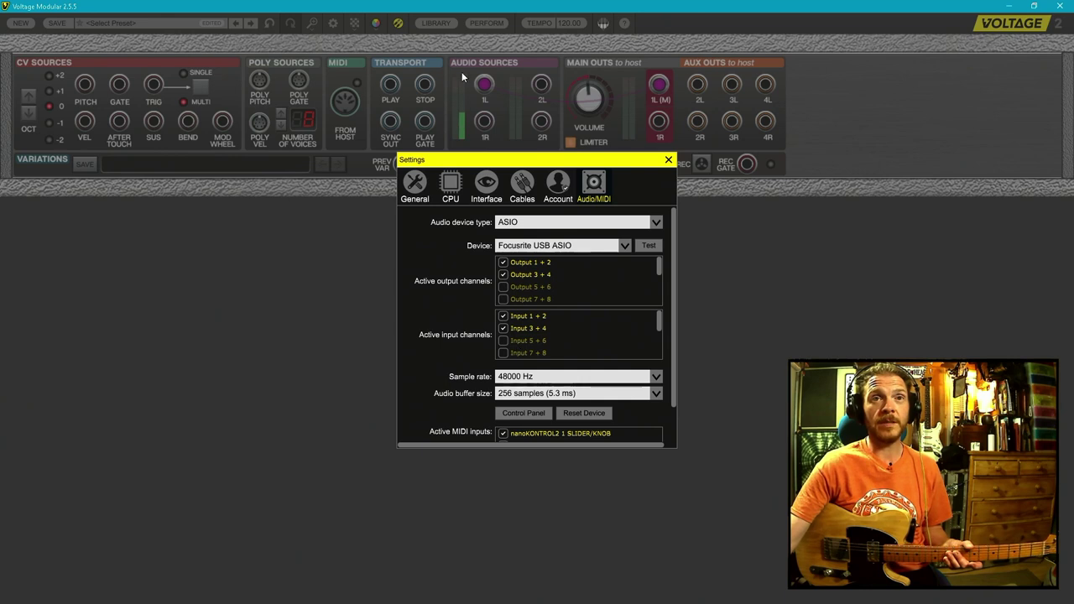
left_click(503, 330)
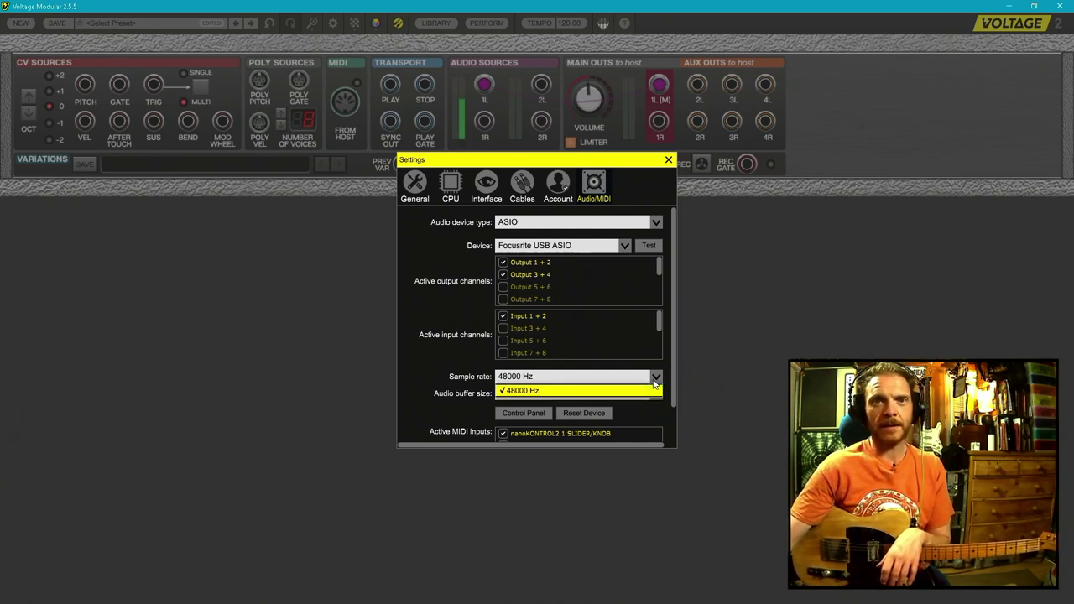
- In the Scarlett control panel keep 48000 Hz and set the buffer size to 16 samples
left_click(525, 413)
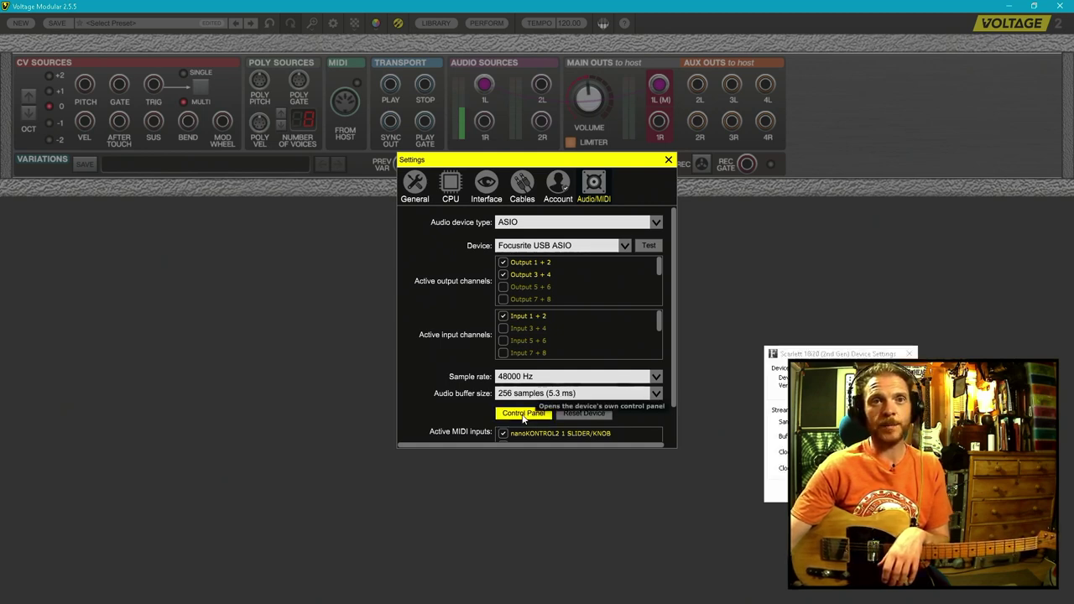
left_click_drag(677, 289, 277, 244)
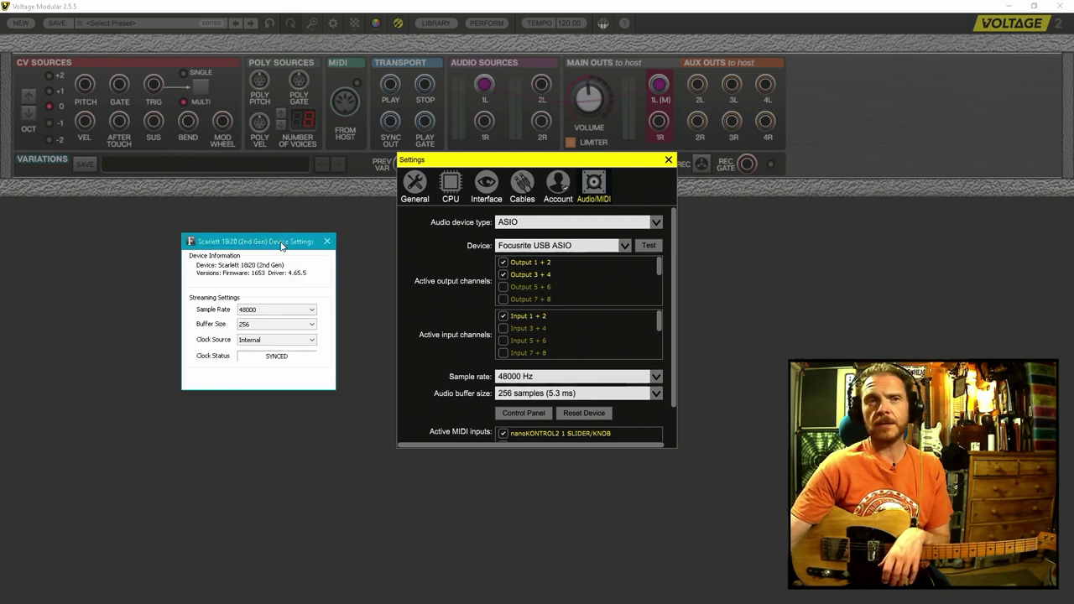
left_click(282, 310)
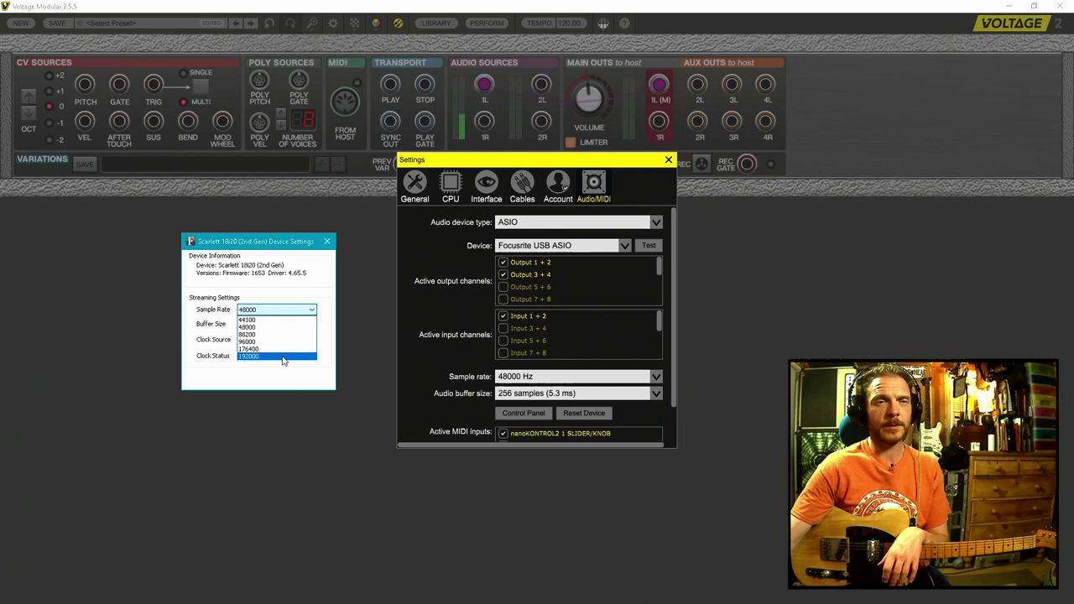
left_click(279, 328)
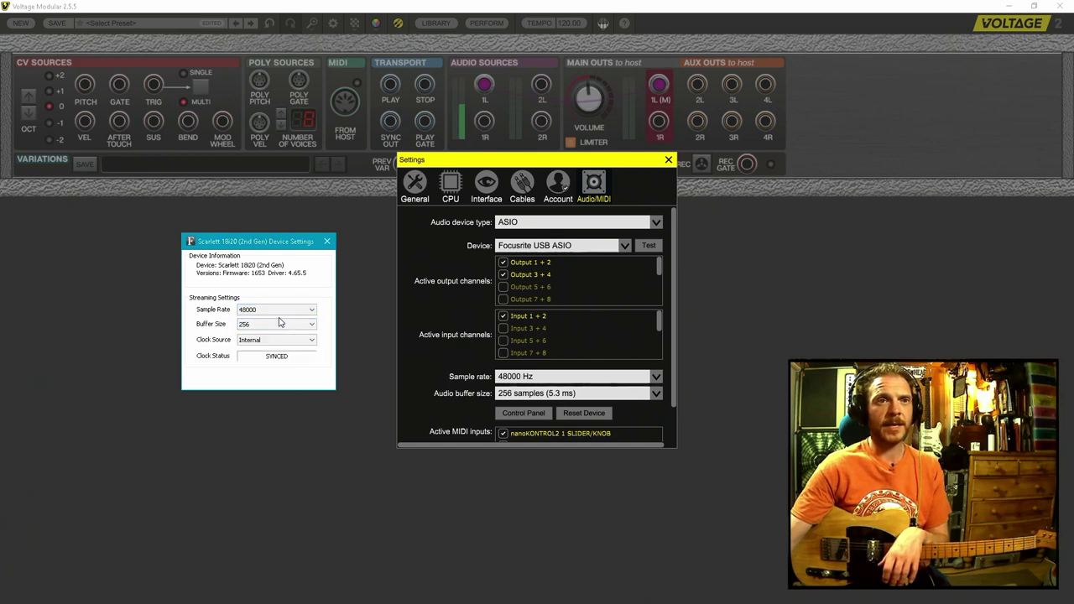
left_click(293, 325)
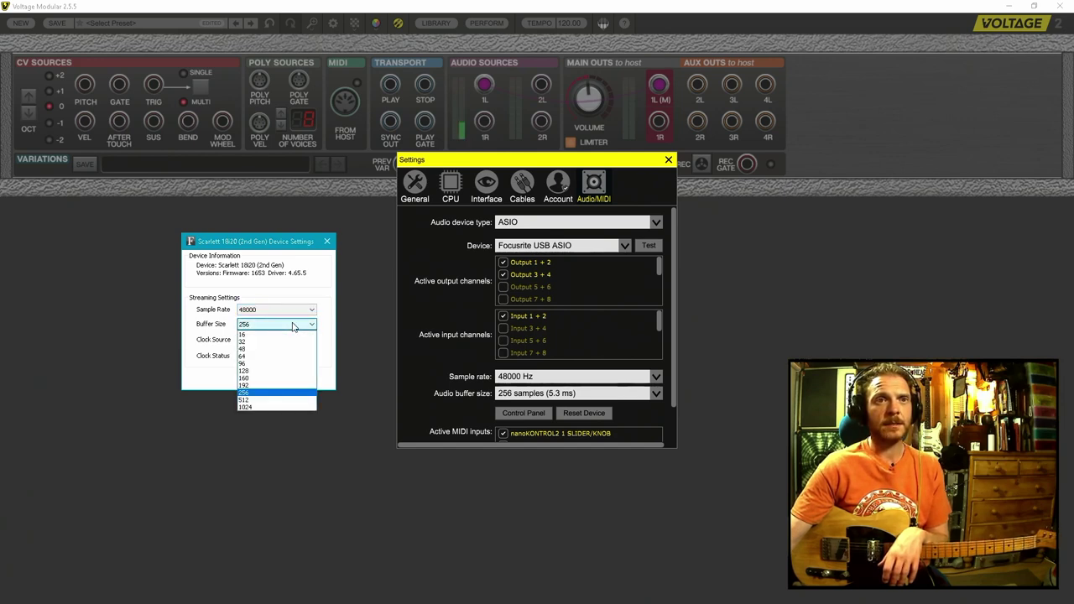
left_click(292, 326)
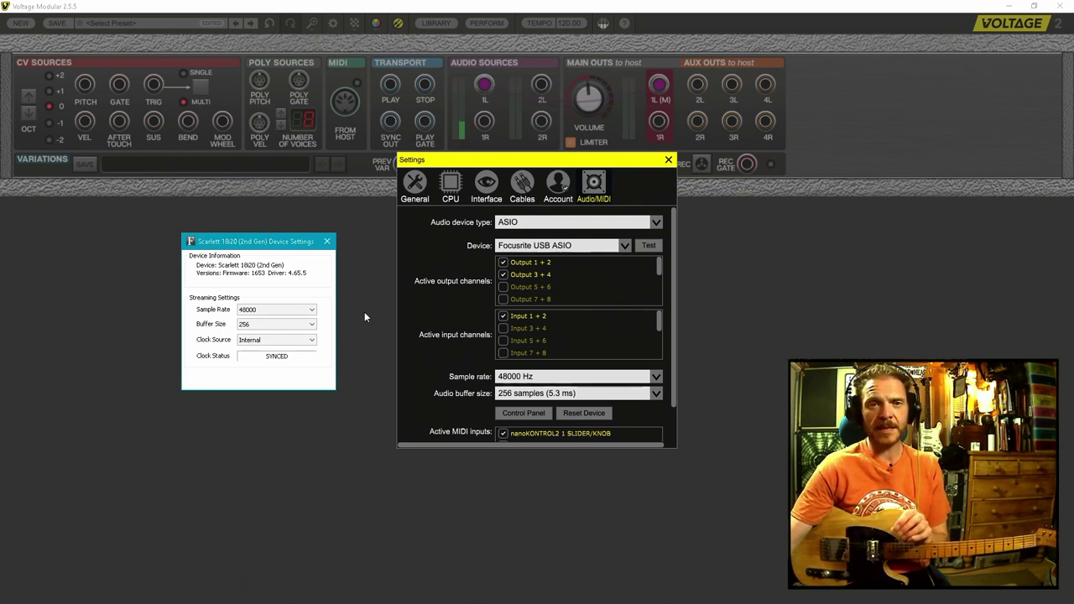
left_click(311, 324)
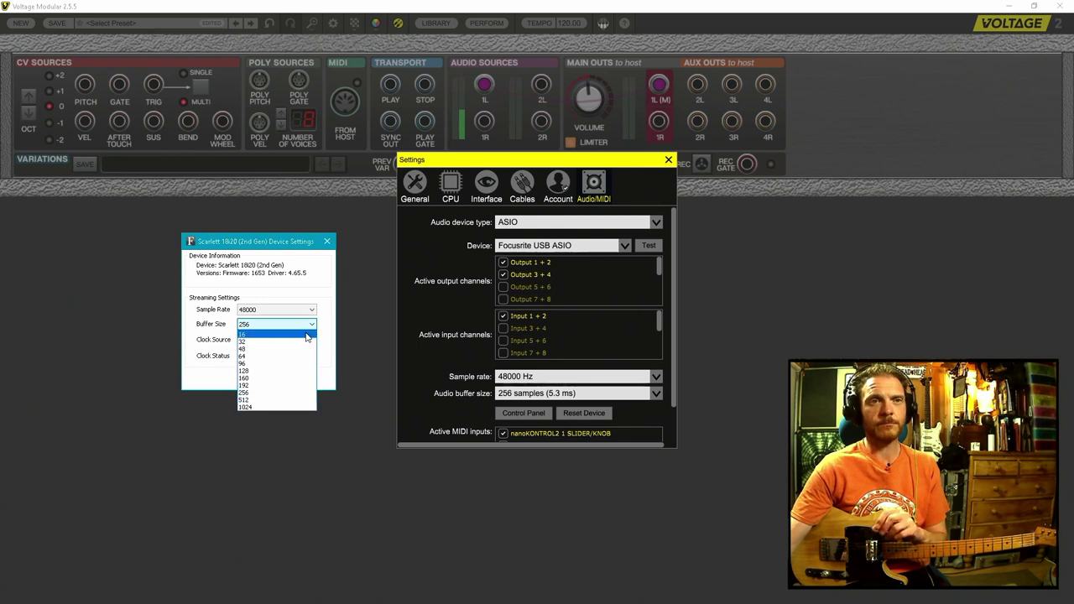
left_click(307, 335)
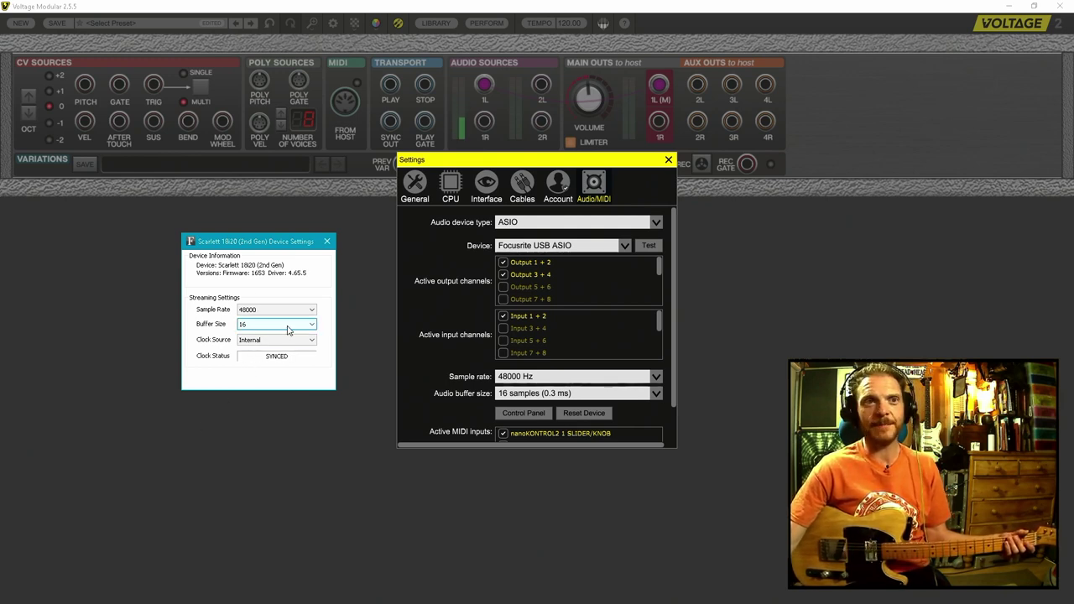
- Restore the Scarlett buffer size to 256 samples and close both settings windows
left_click(287, 329)
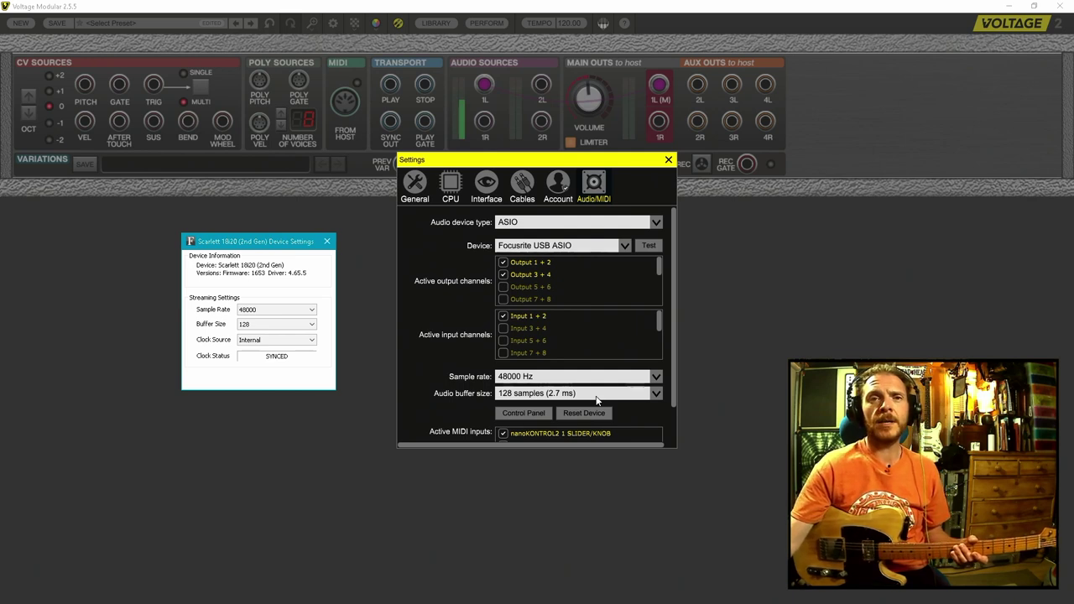
left_click(279, 327)
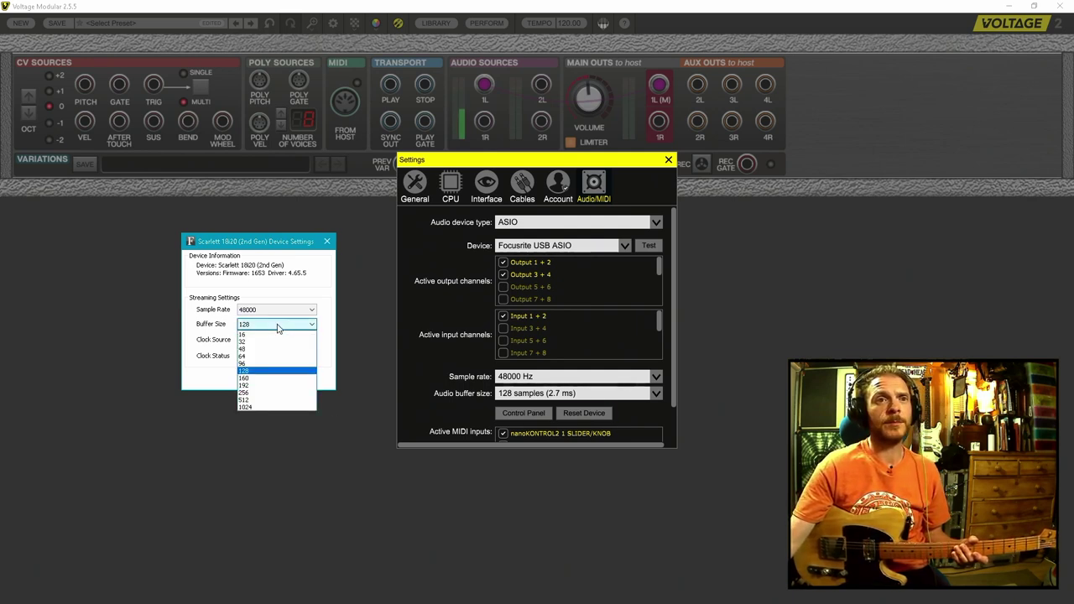
left_click(266, 392)
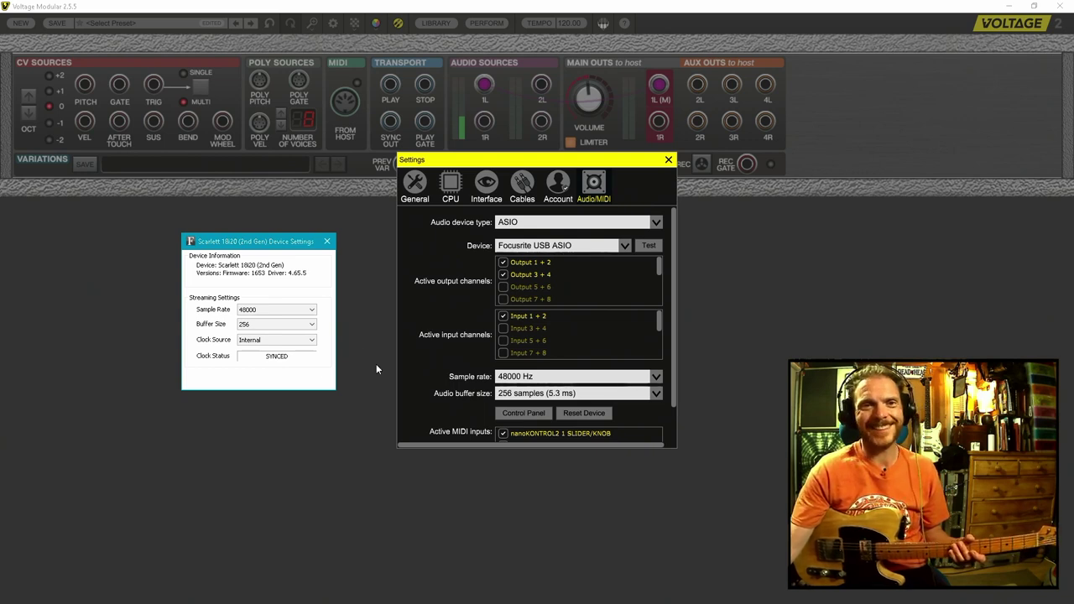
left_click(328, 242)
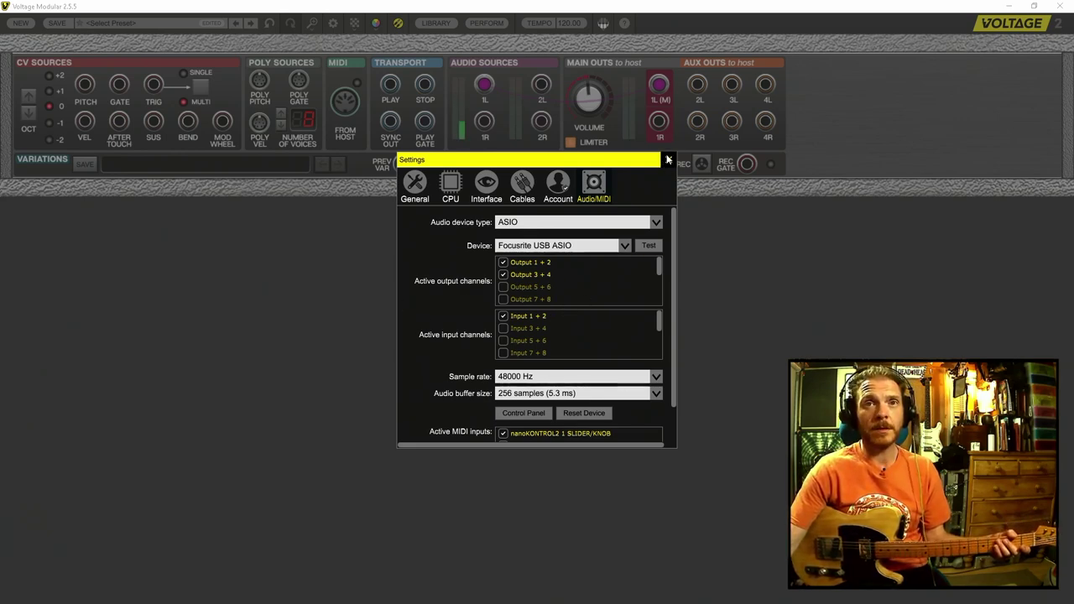
left_click(669, 160)
left_click_drag(508, 84, 484, 85)
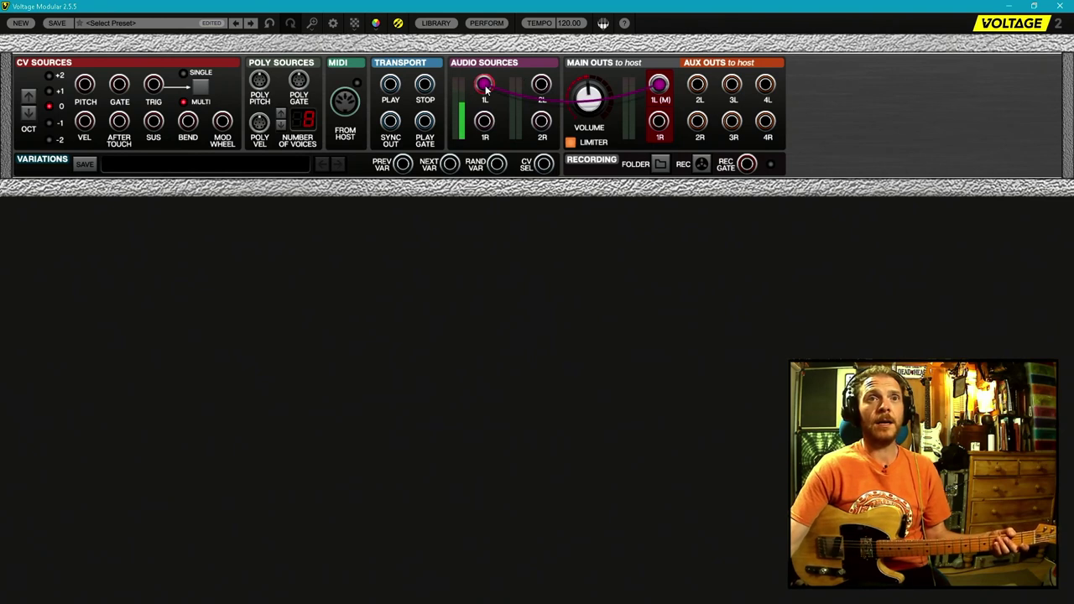
right_click(485, 92)
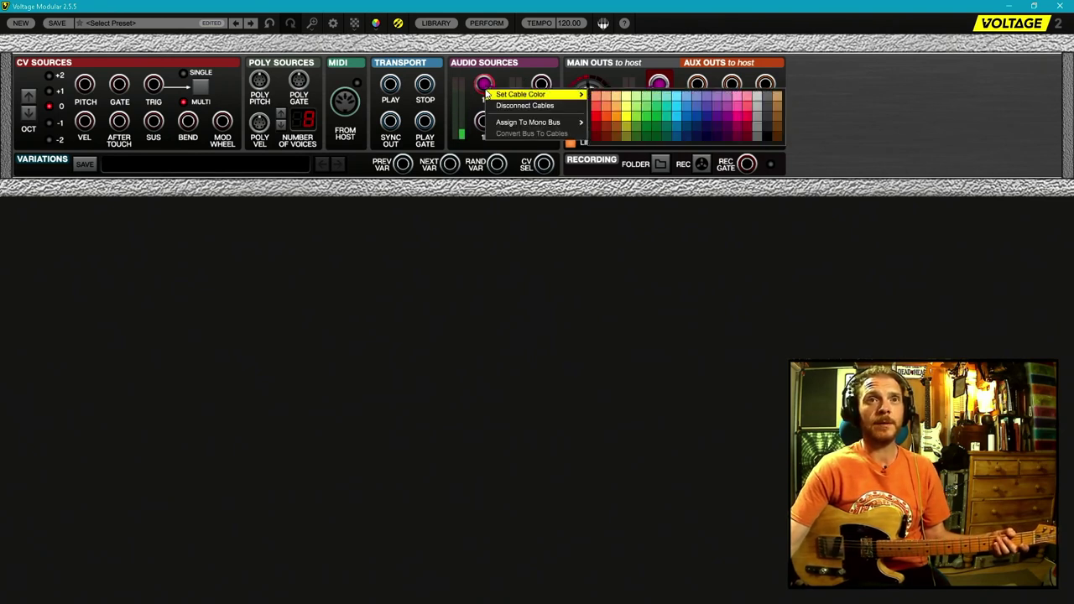
left_click(527, 173)
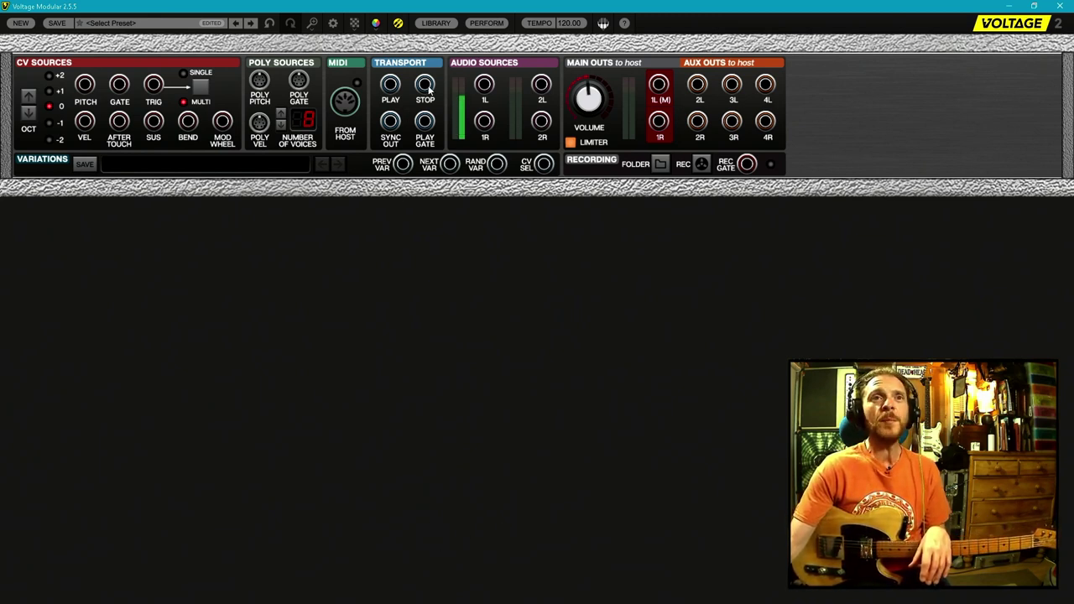
- Show the module library, toggling the PERFORM panel on and off
left_click(436, 23)
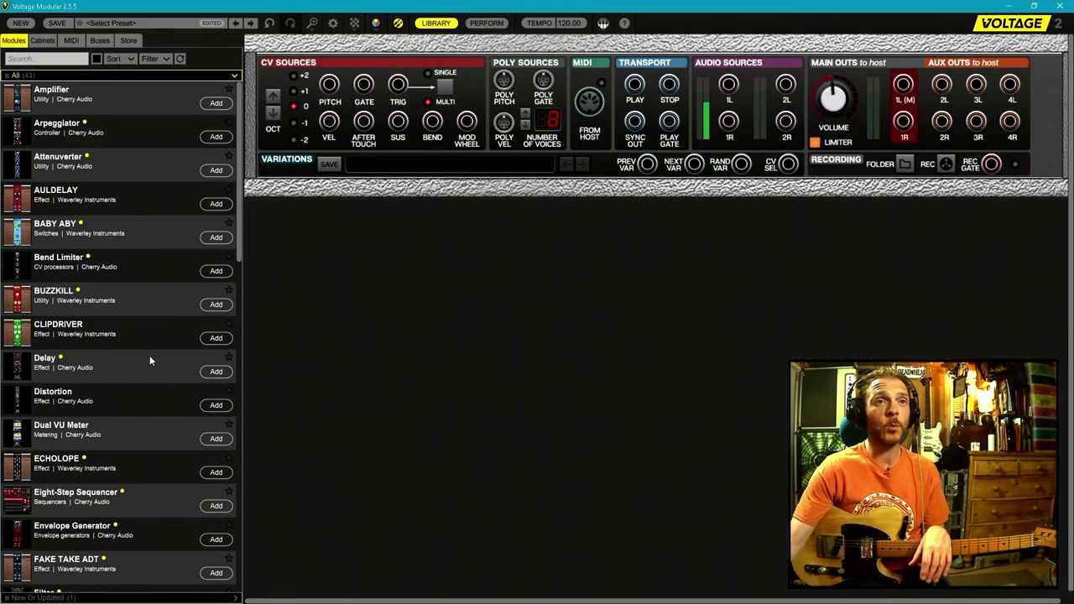
left_click(486, 23)
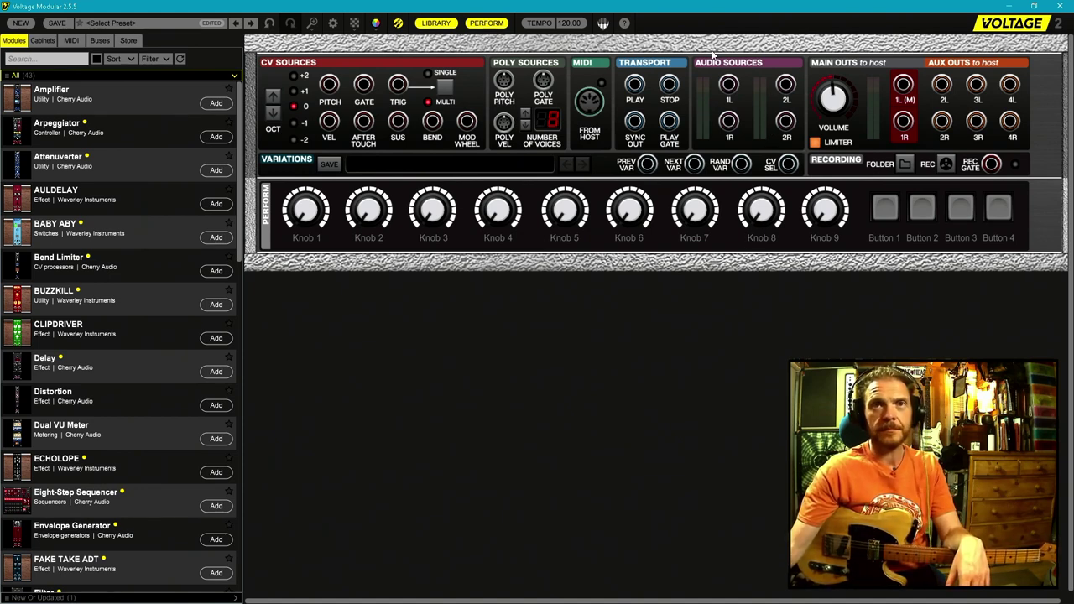
left_click(494, 26)
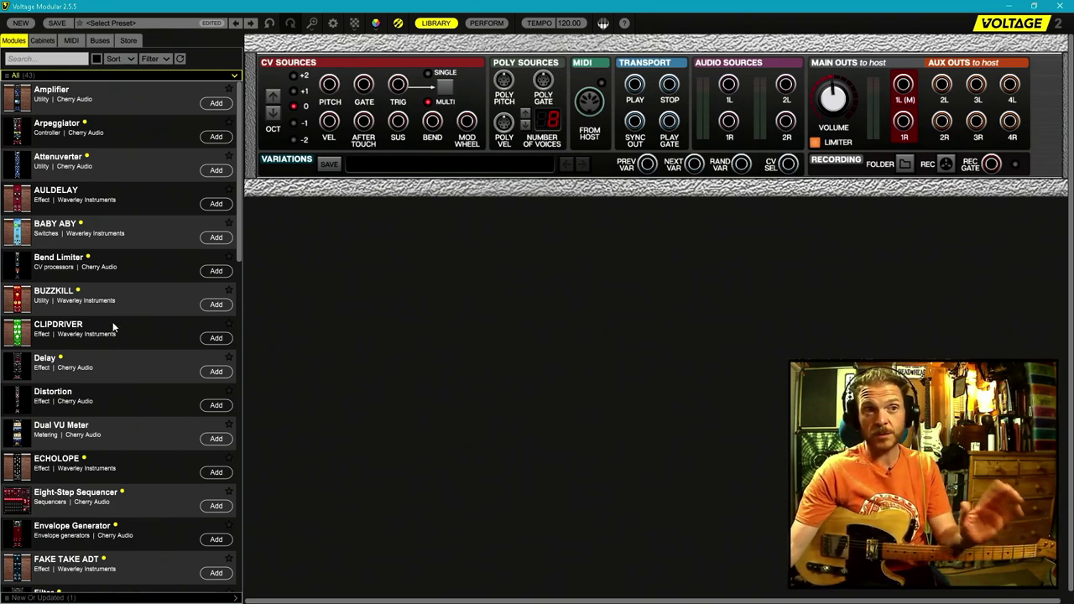
- Drag MINICAB DRIVER PLUS into the rack and cable Audio Sources 1L to its IN L jack
scroll(110, 366, "down", 8)
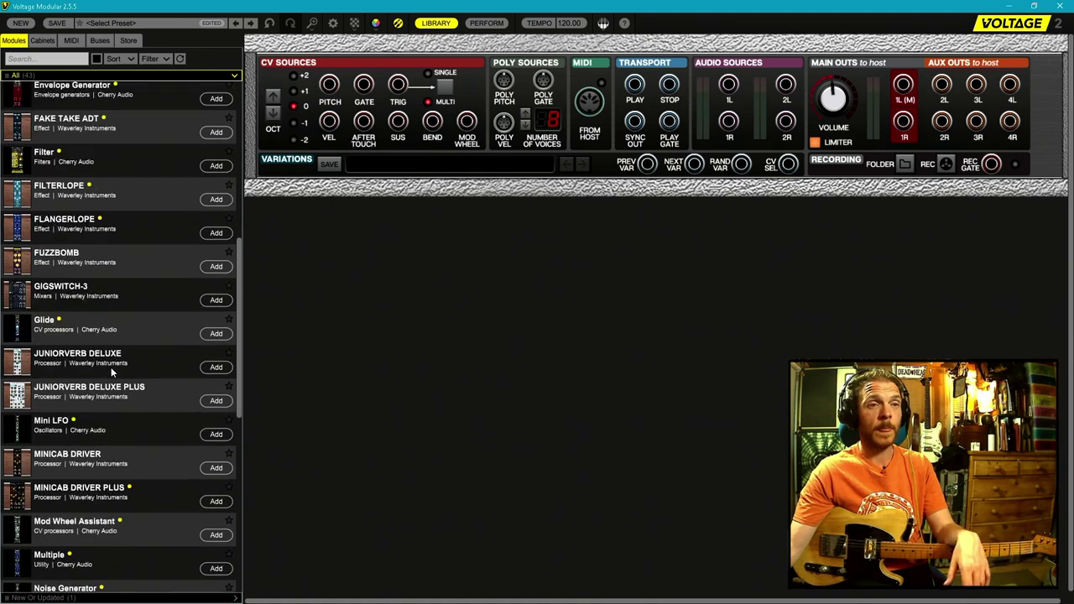
scroll(110, 366, "down", 2)
left_click_drag(82, 388, 426, 206)
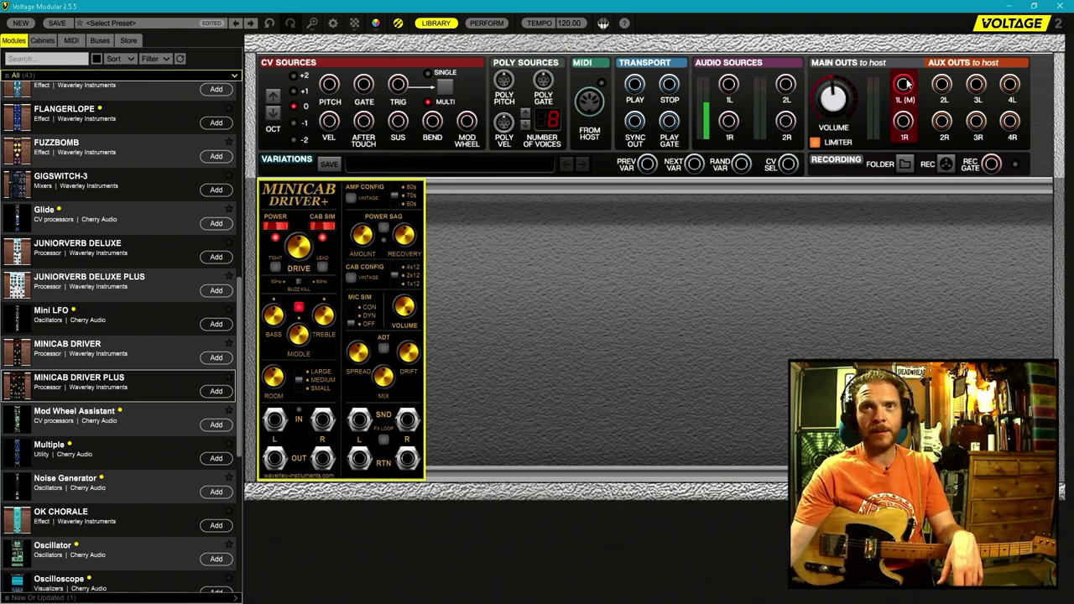
left_click_drag(728, 84, 277, 426)
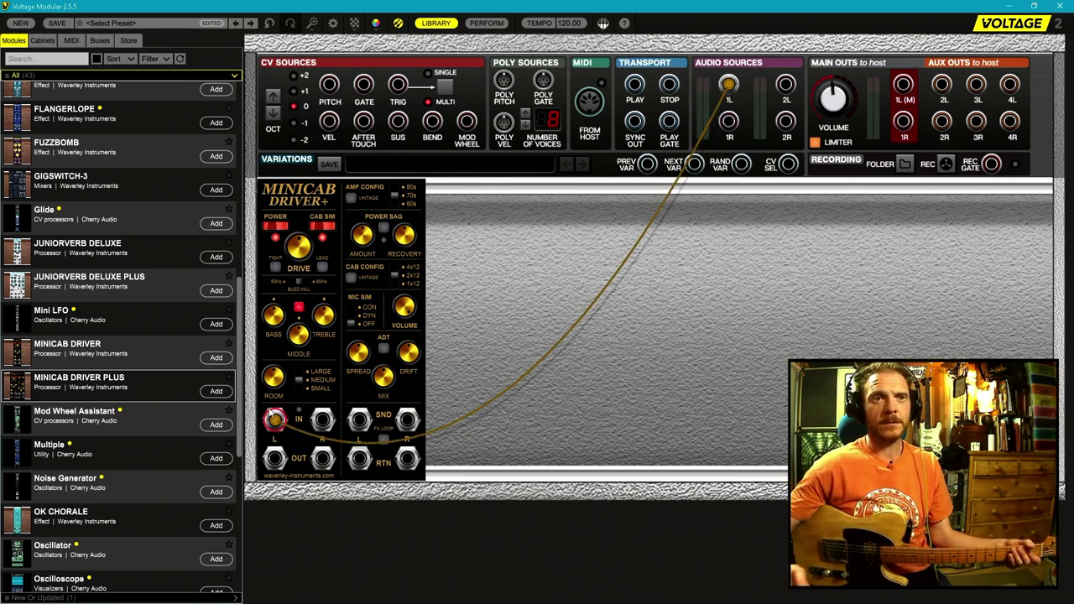
- Reset the audio device on the Audio/MIDI settings page, then close Settings
left_click_drag(274, 418, 300, 403)
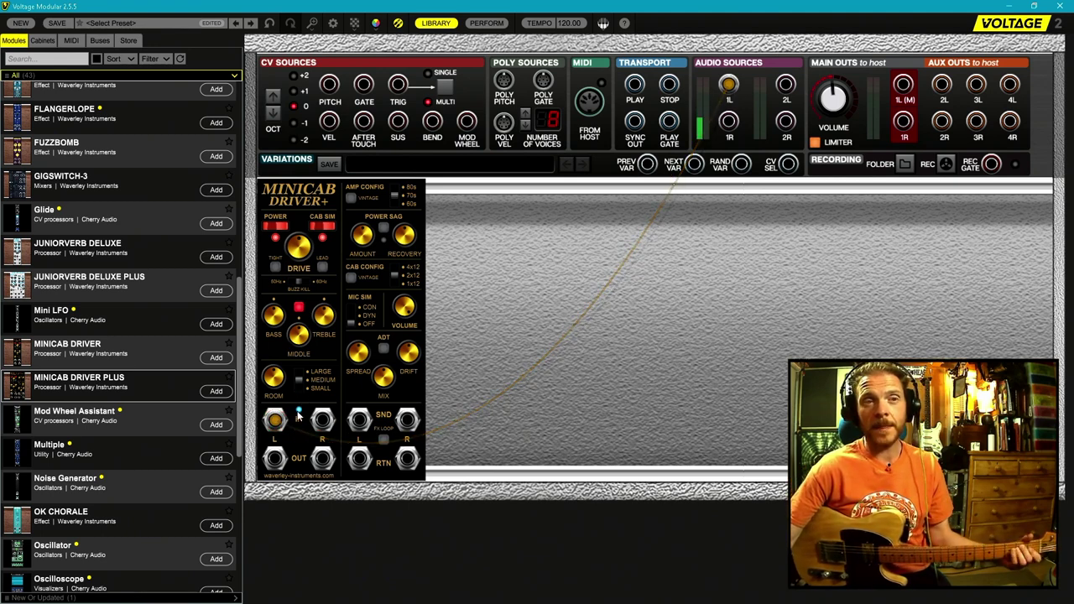
left_click(333, 23)
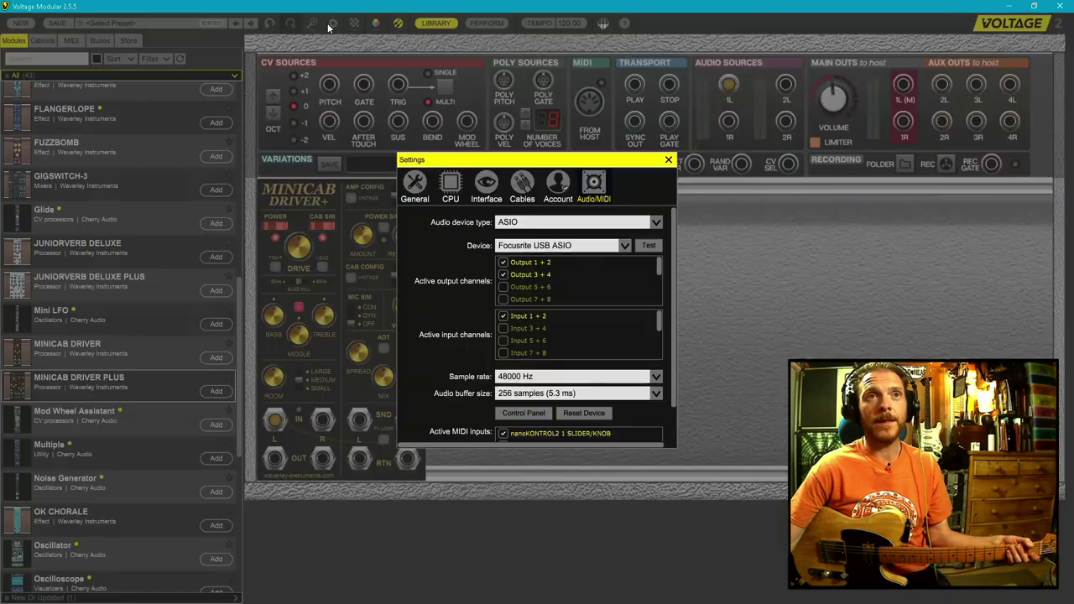
left_click(603, 413)
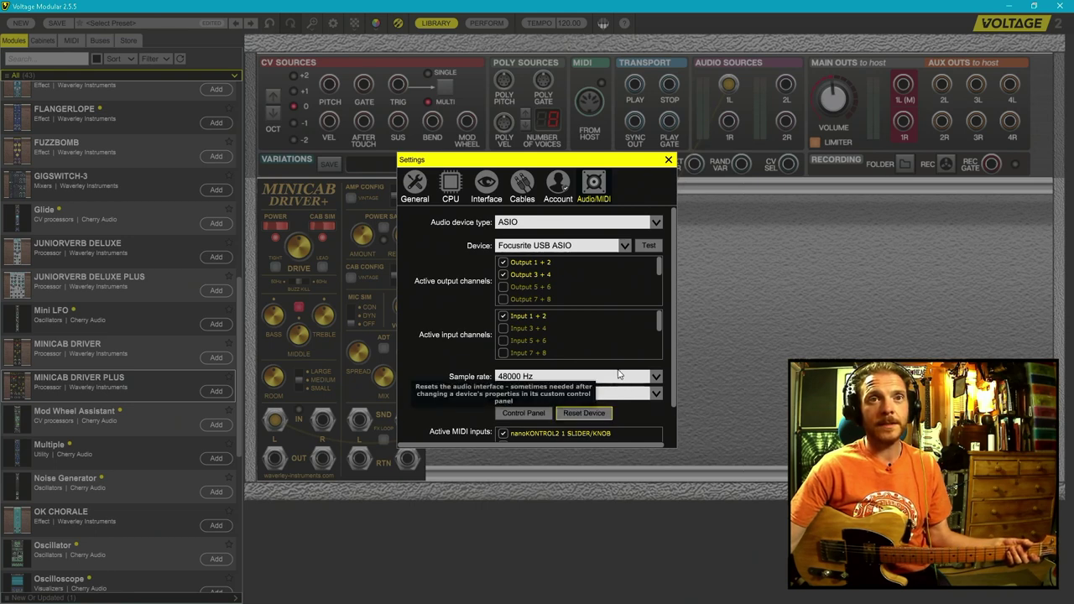
left_click(668, 161)
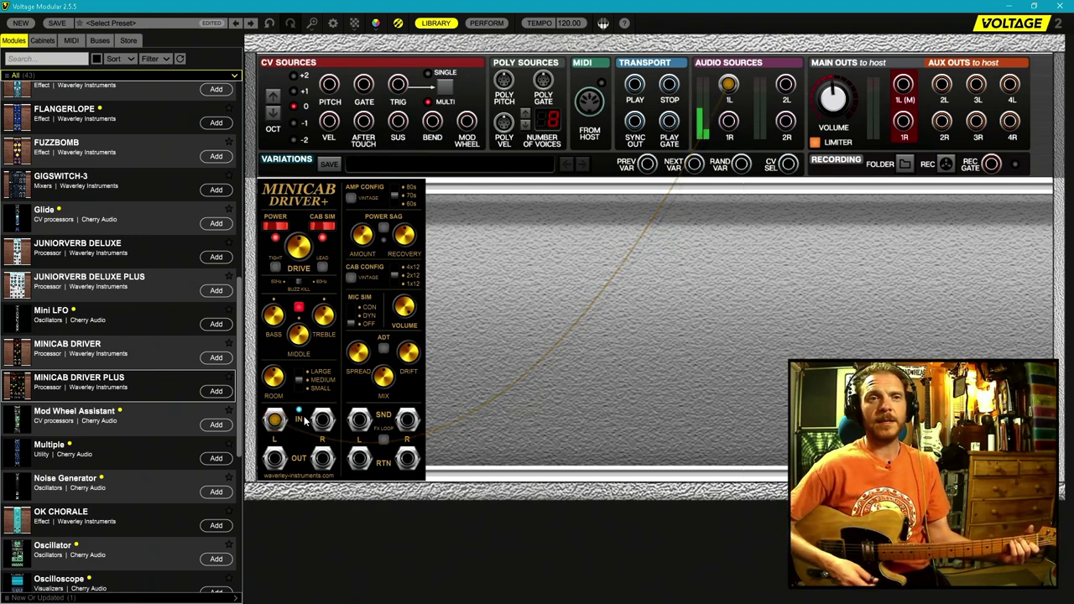
- Cable Minicab OUT L and OUT R to Main Outs 1L and 1R, and raise ROOM to 7.08
left_click(276, 460)
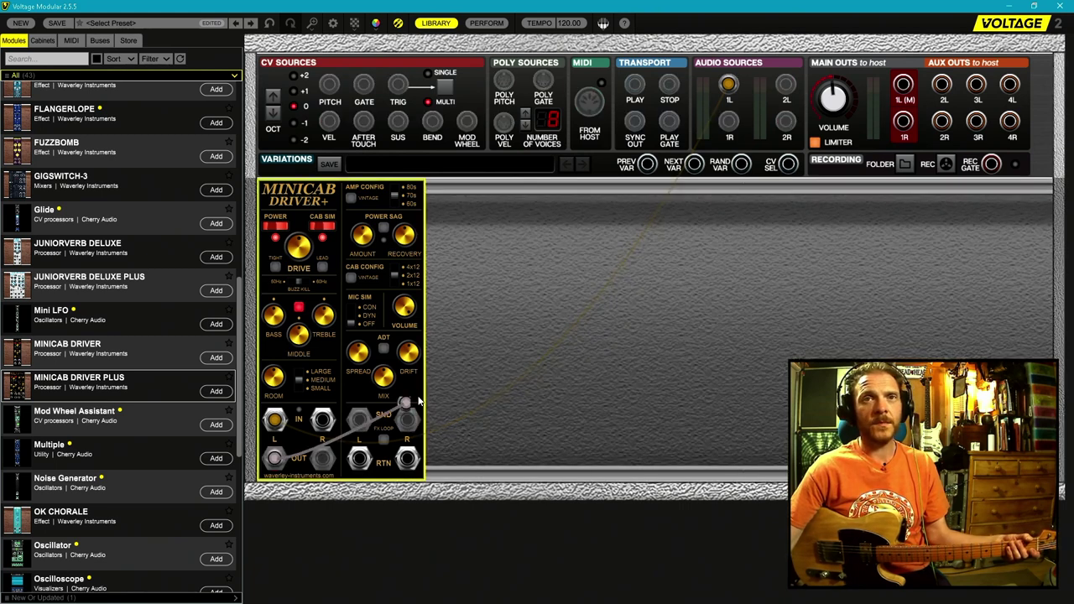
left_click_drag(418, 402, 904, 85)
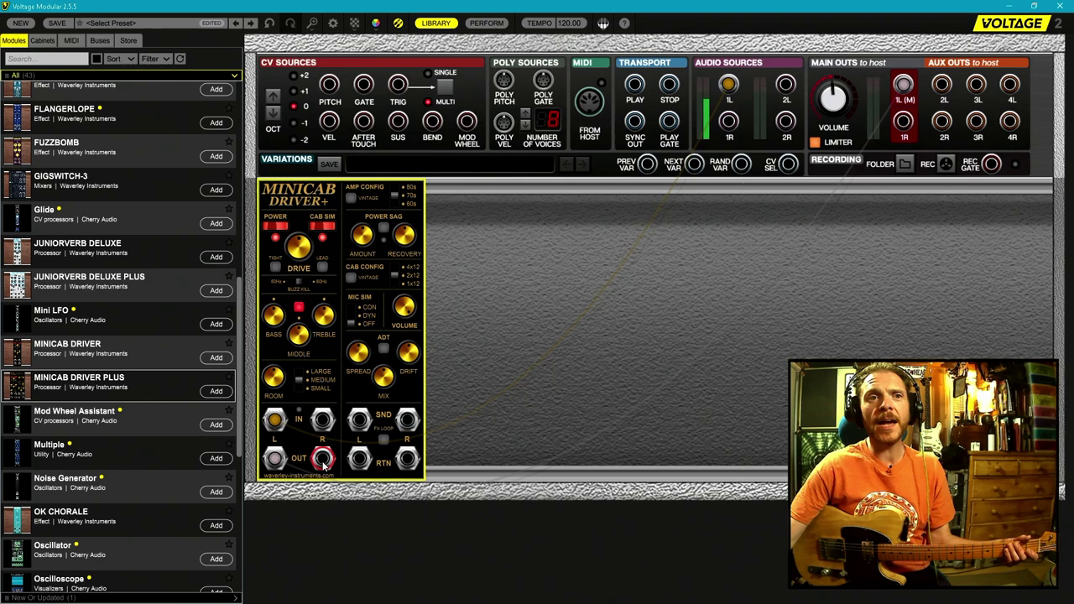
left_click_drag(323, 458, 904, 122)
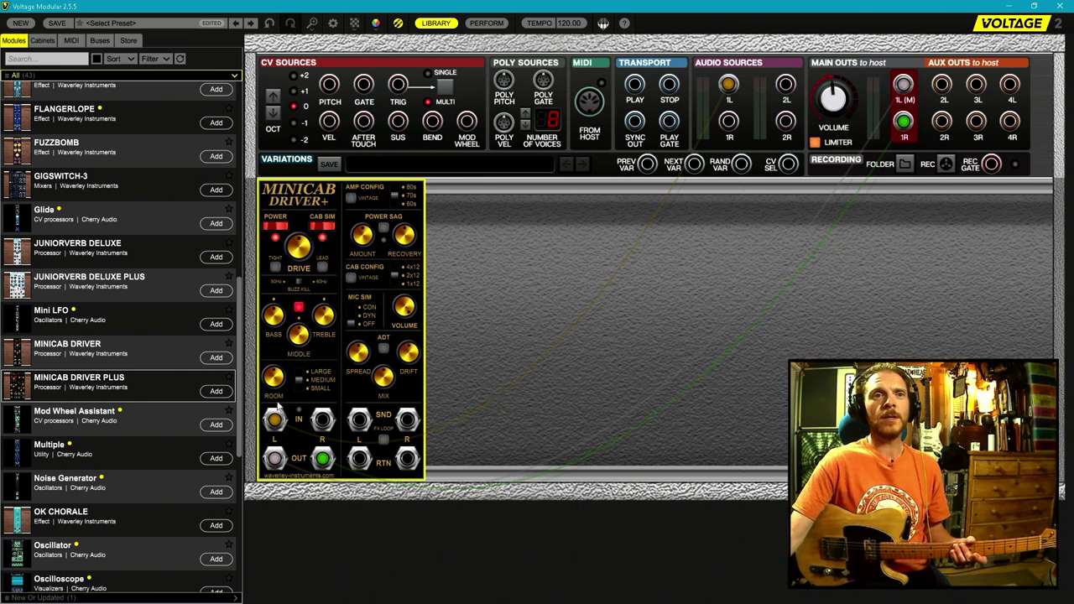
mouse_move(282, 393)
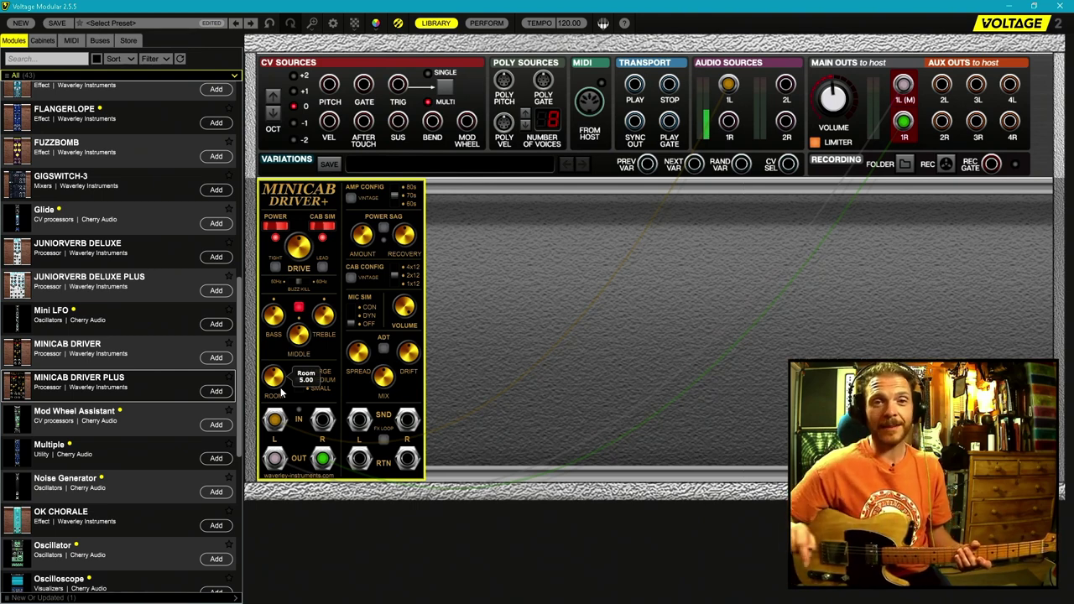
left_click_drag(282, 392, 278, 338)
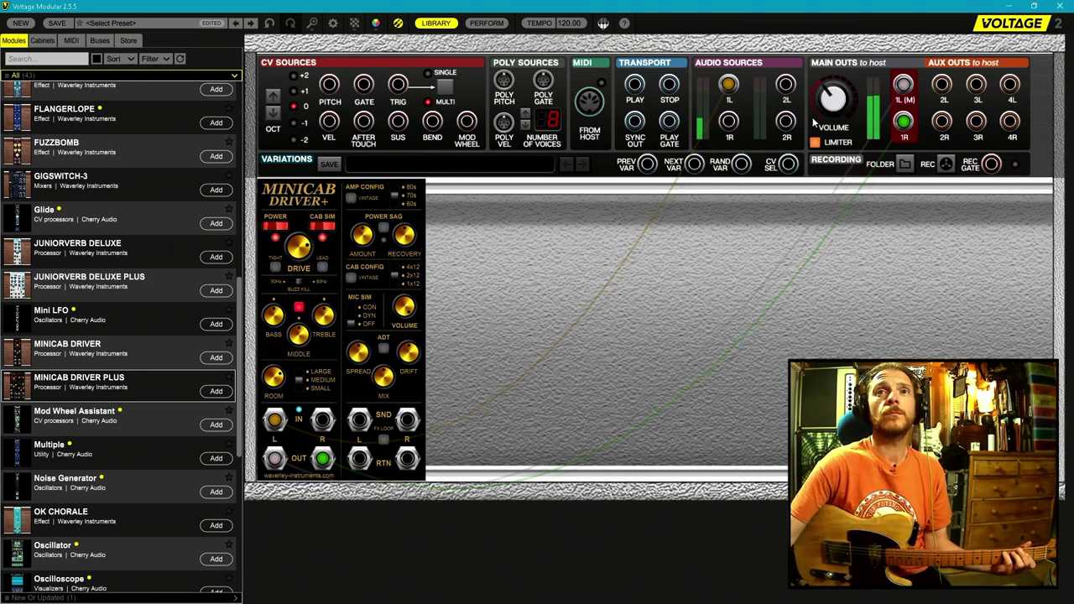
- Select MiniCab Driver+ and cable Audio Sources 1L into its IN L input
left_click(408, 318)
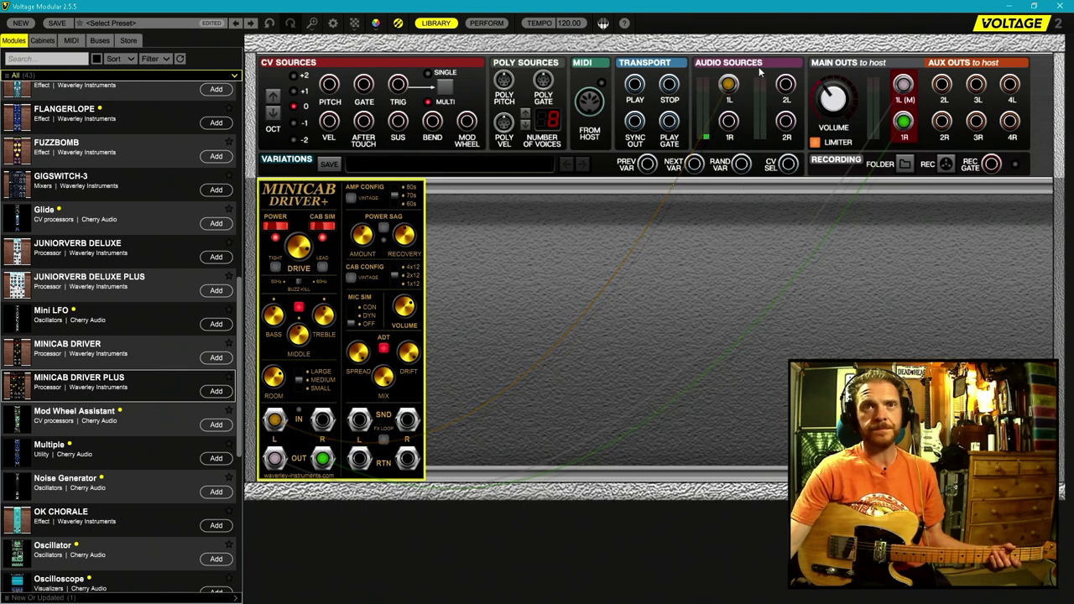
left_click_drag(728, 83, 908, 98)
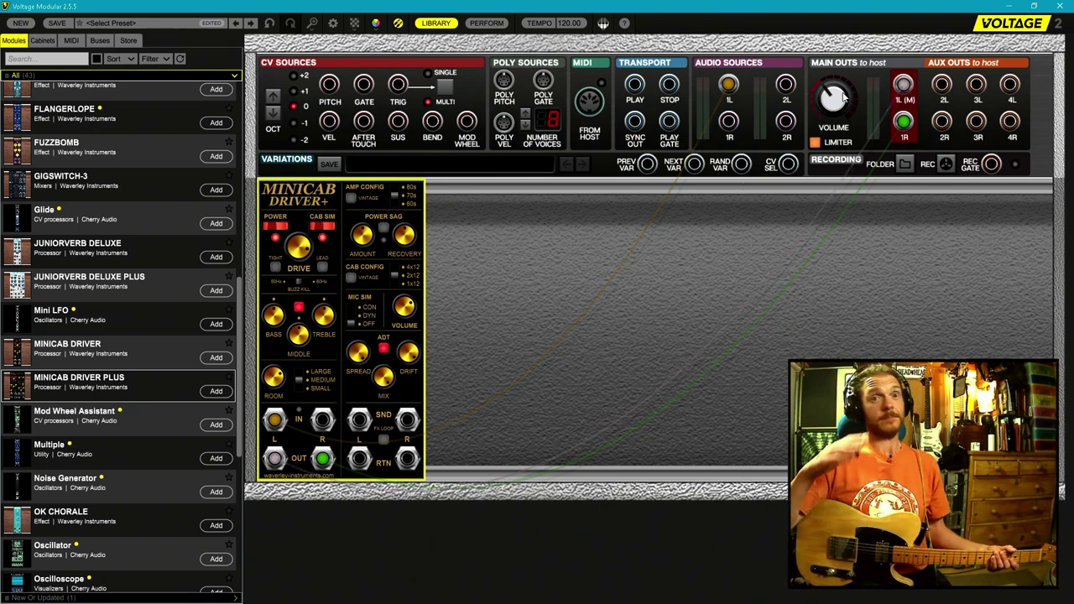
mouse_move(843, 98)
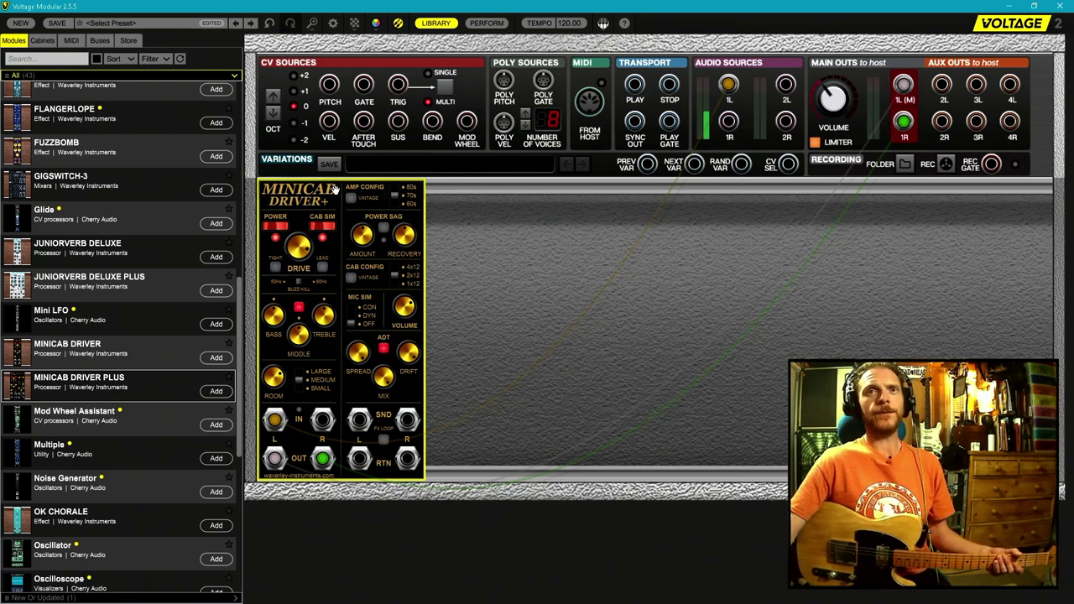
- Shift MiniCab Driver+ right and drop a ClipDriver module into the gap
left_click_drag(333, 188, 552, 191)
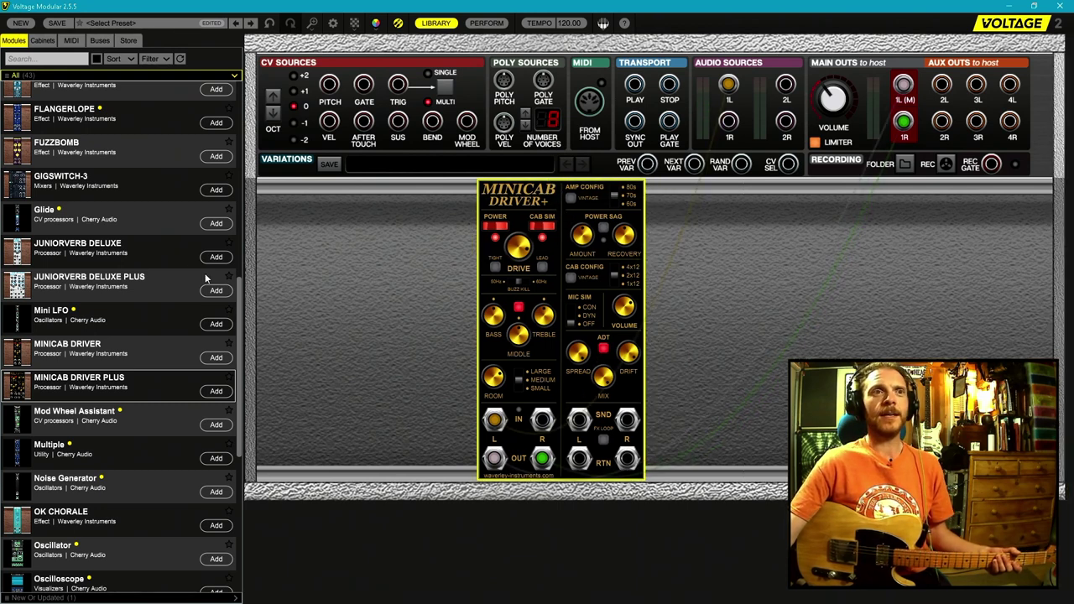
scroll(169, 246, "up", 10)
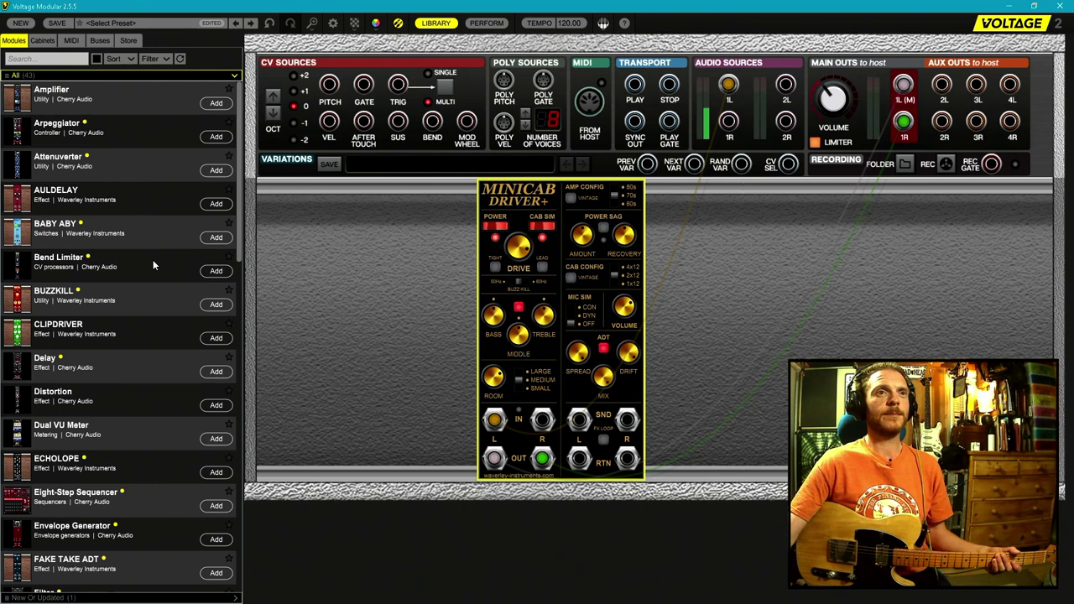
left_click_drag(121, 334, 476, 190)
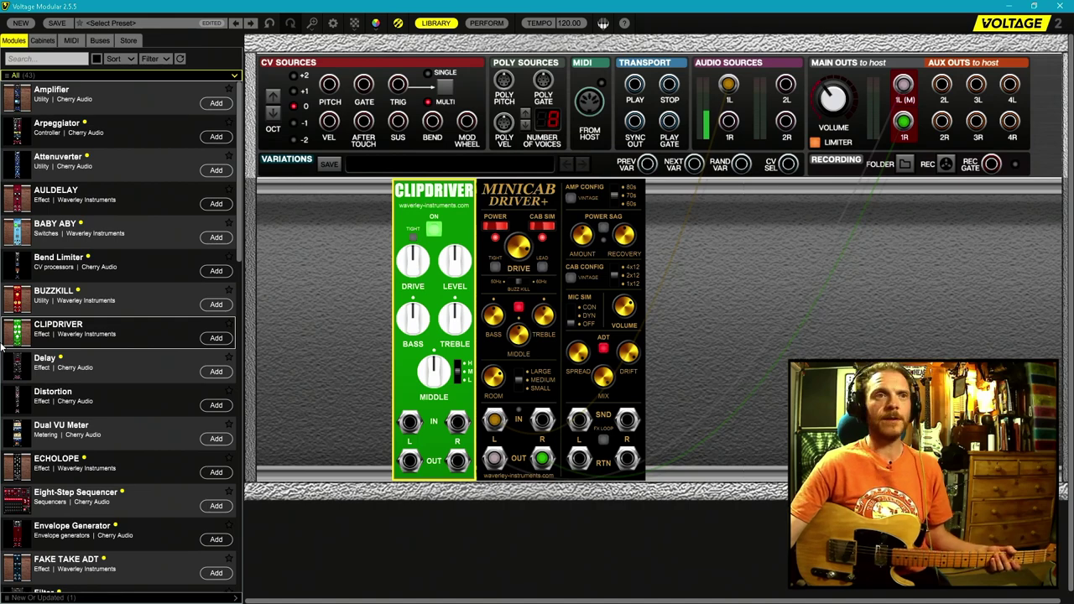
- Add a Smoothie module to the rack, left of ClipDriver
scroll(76, 436, "down", 10)
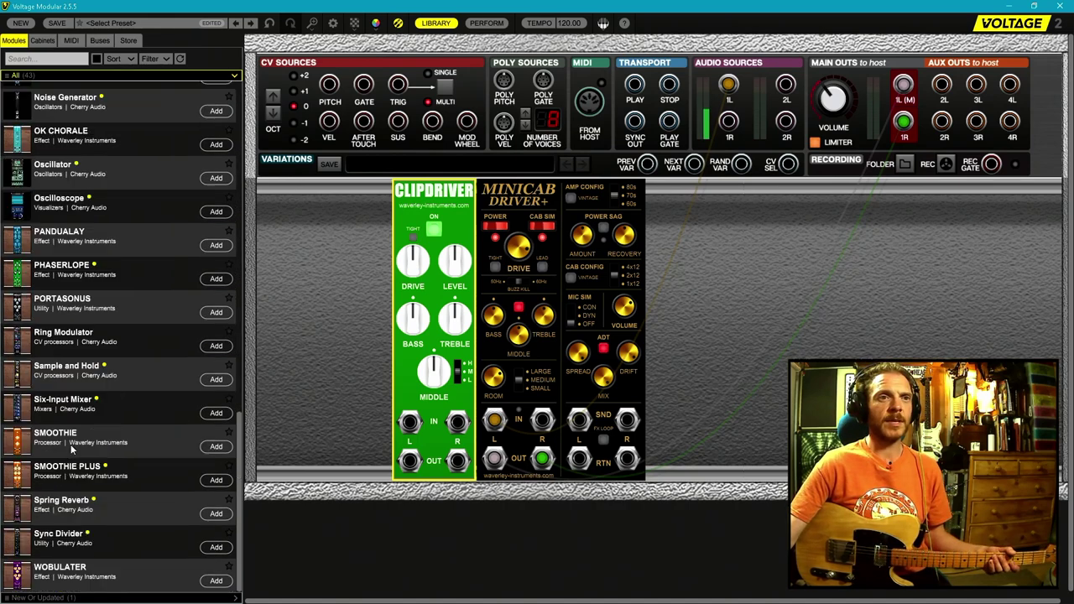
scroll(60, 455, "up", 10)
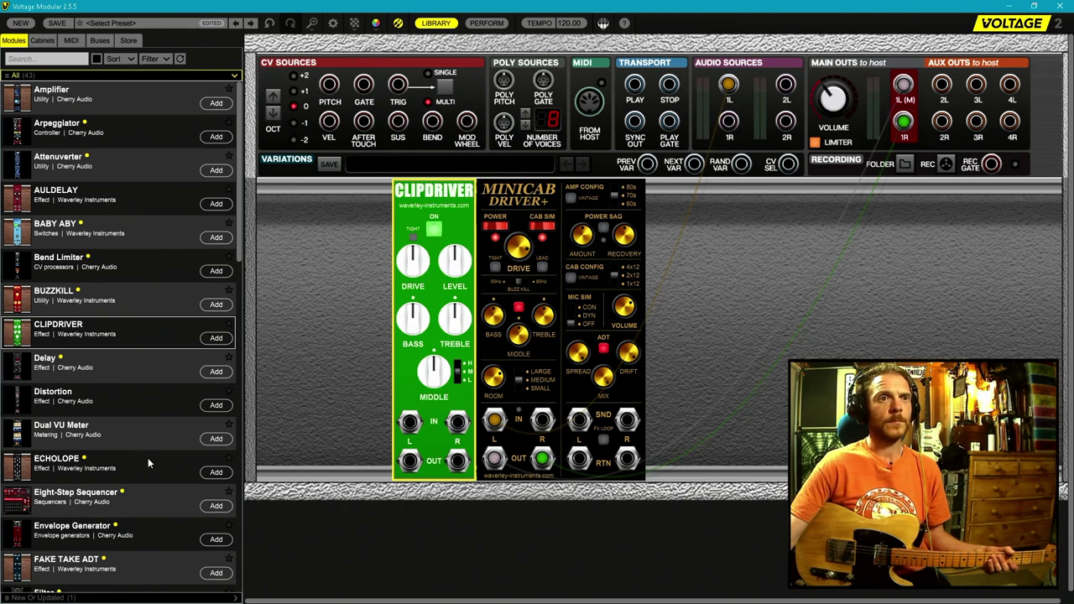
scroll(111, 499, "down", 4)
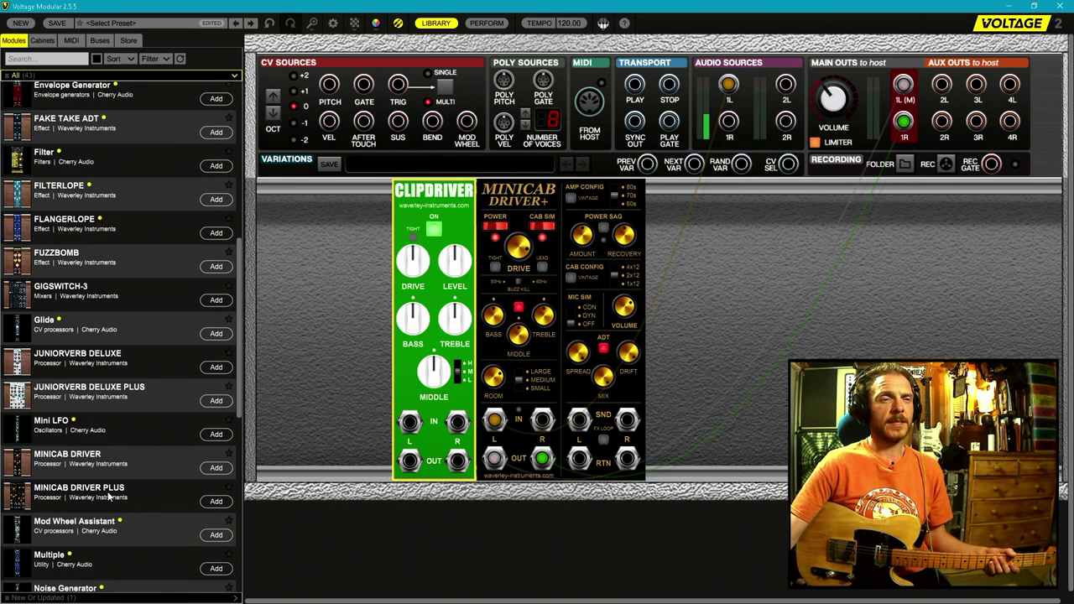
scroll(109, 496, "down", 4)
left_click_drag(105, 493, 390, 182)
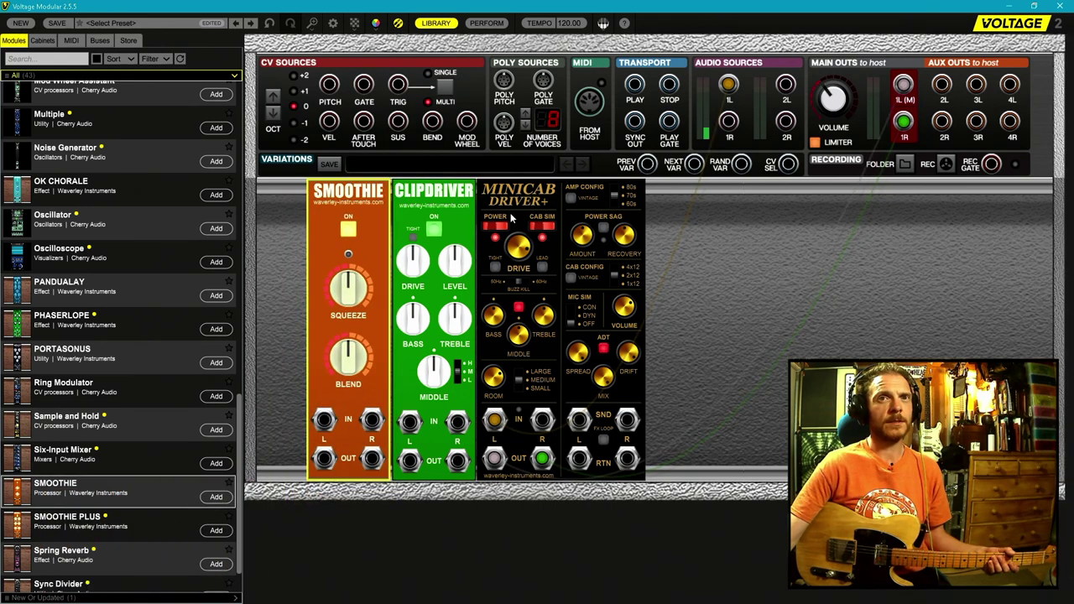
- Replace the 1L cable with a chain: 1L → Smoothie → ClipDriver → MiniCab Driver+
right_click(732, 84)
left_click(705, 102)
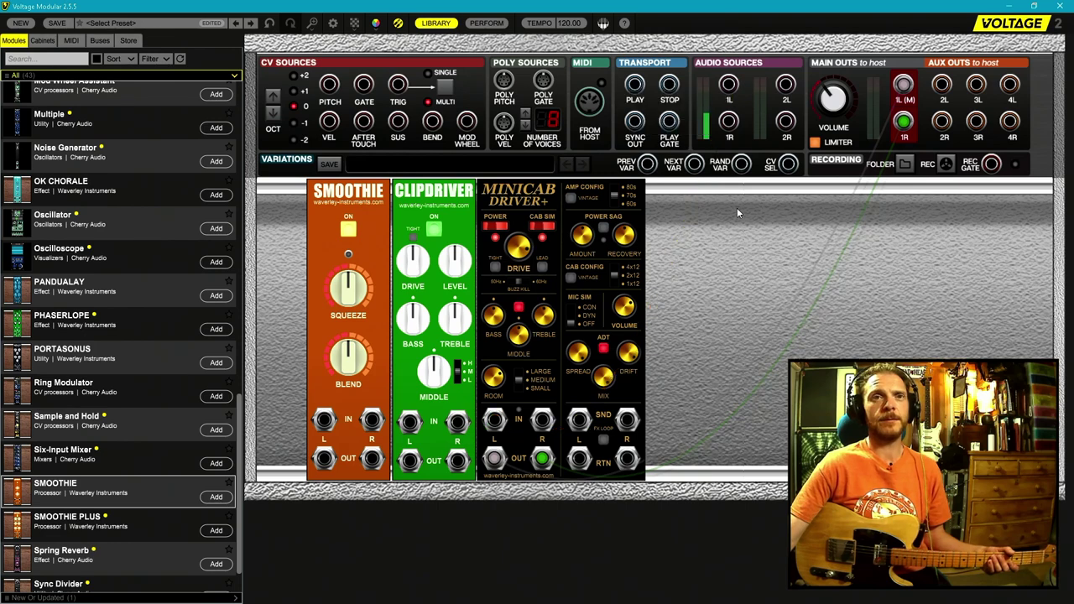
left_click_drag(721, 101, 324, 422)
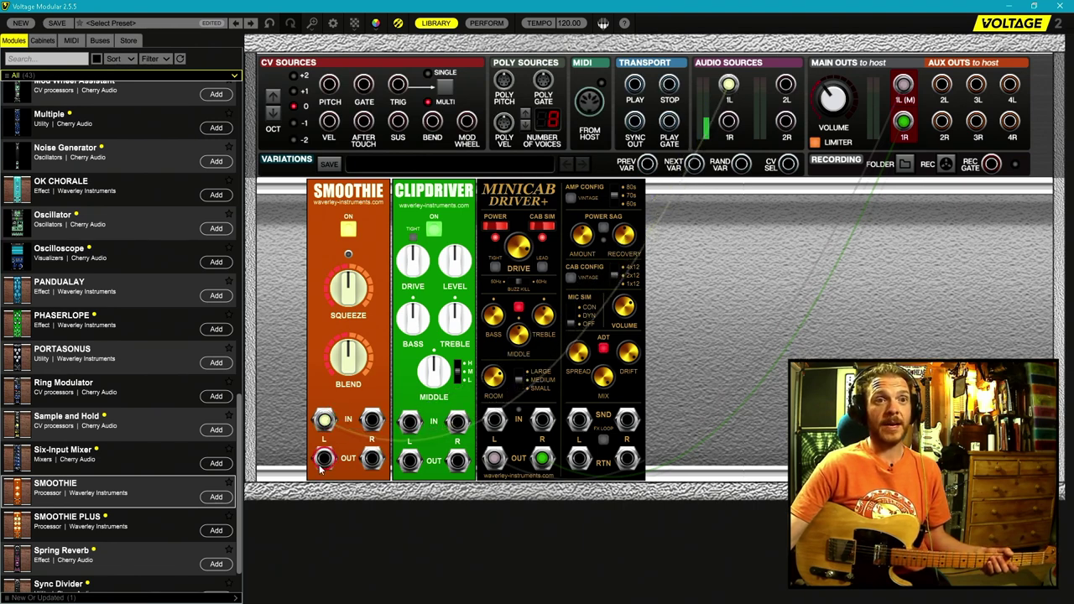
left_click_drag(324, 459, 410, 424)
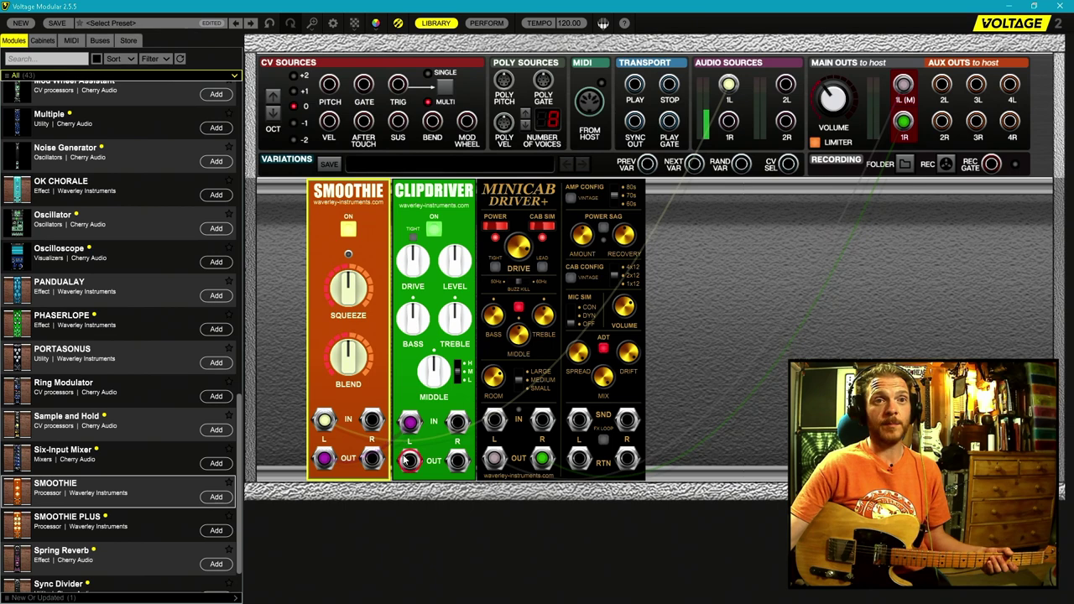
left_click_drag(410, 463, 492, 428)
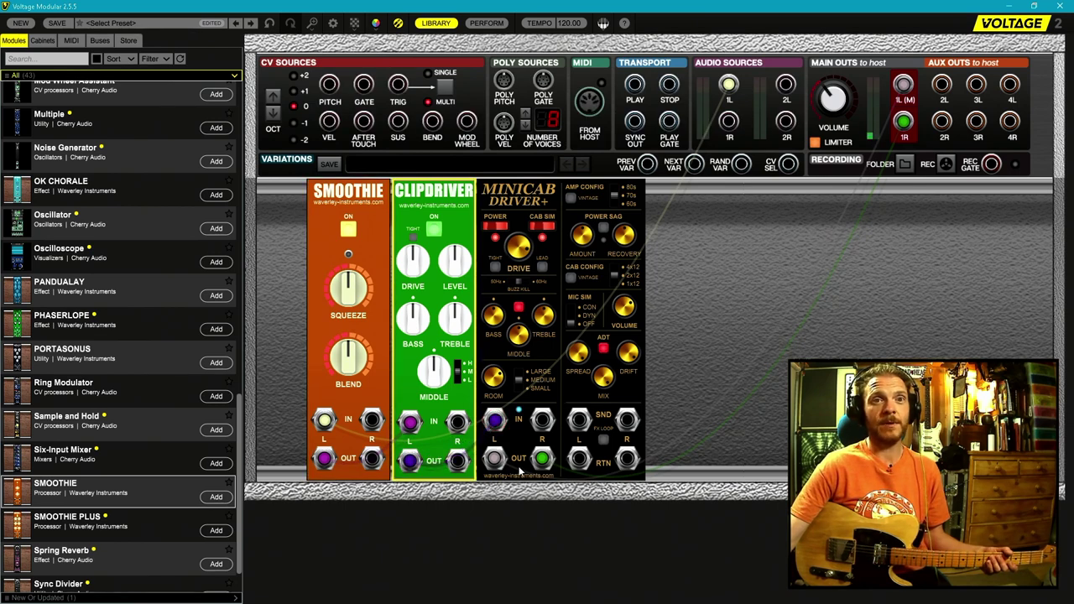
- Compare Smoothie alone, raise its Squeeze, and lower main output to -7.8 dB
left_click(433, 229)
left_click(351, 230)
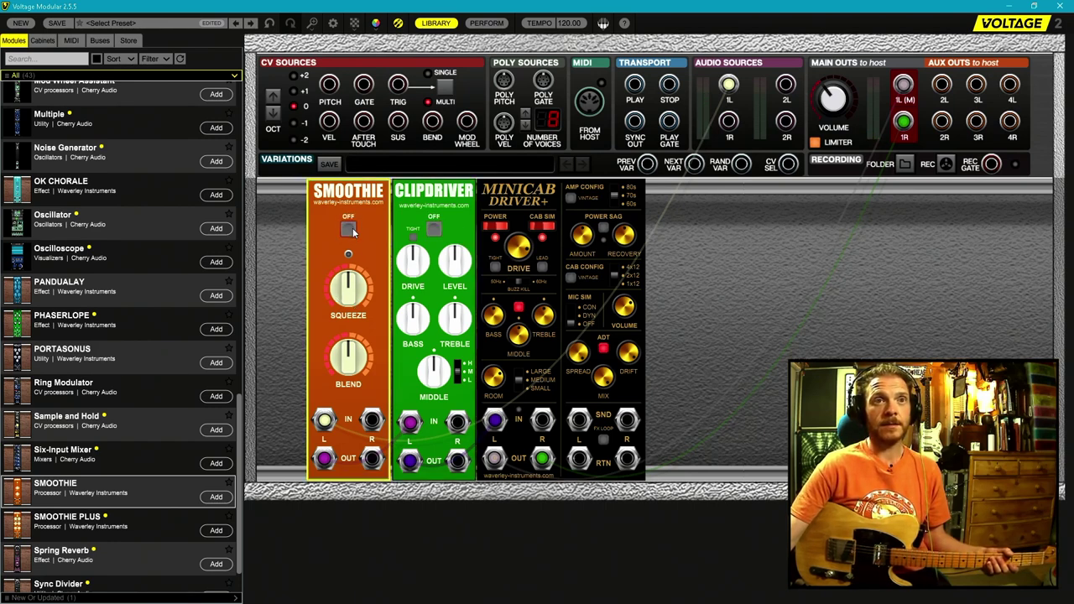
left_click(353, 229)
left_click_drag(356, 290, 360, 267)
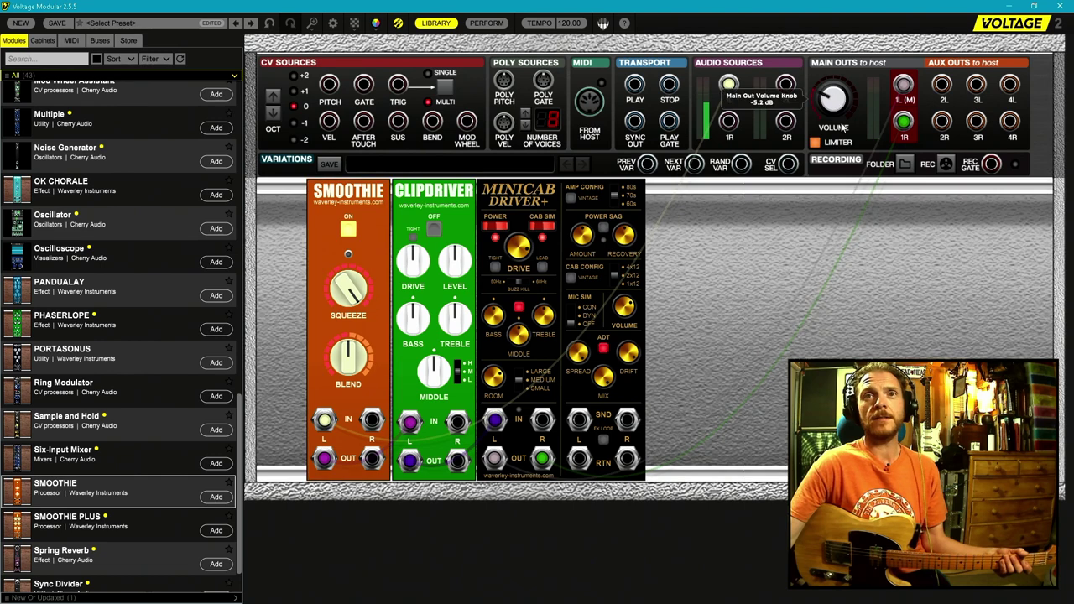
left_click_drag(841, 123, 845, 137)
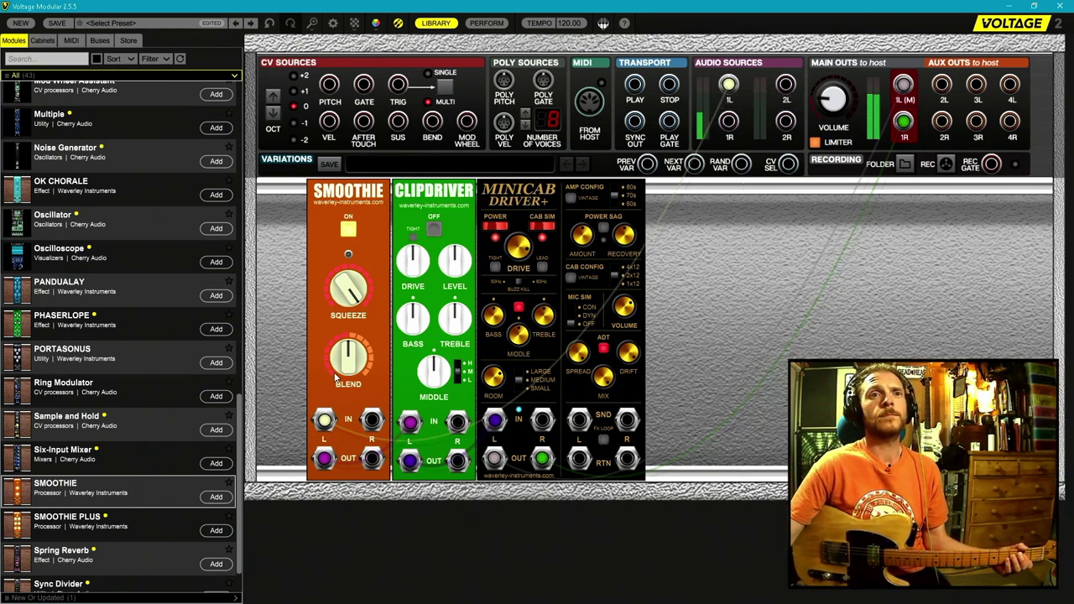
left_click(333, 262)
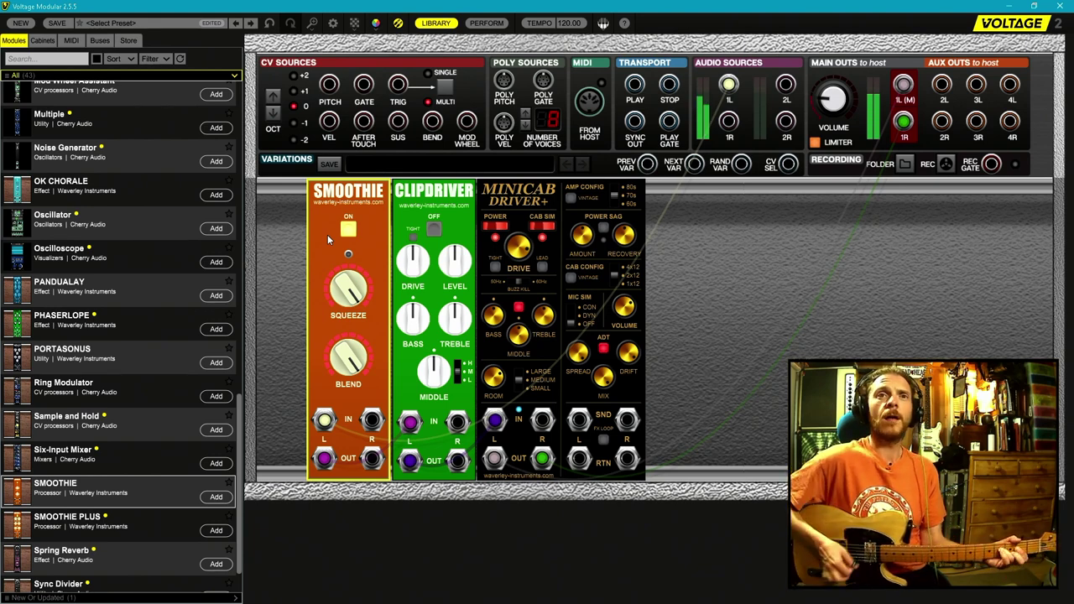
- Turn ClipDriver back on, raise its Drive, and re-patch its output into MiniCab Driver+
left_click(434, 228)
left_click_drag(426, 267, 414, 165)
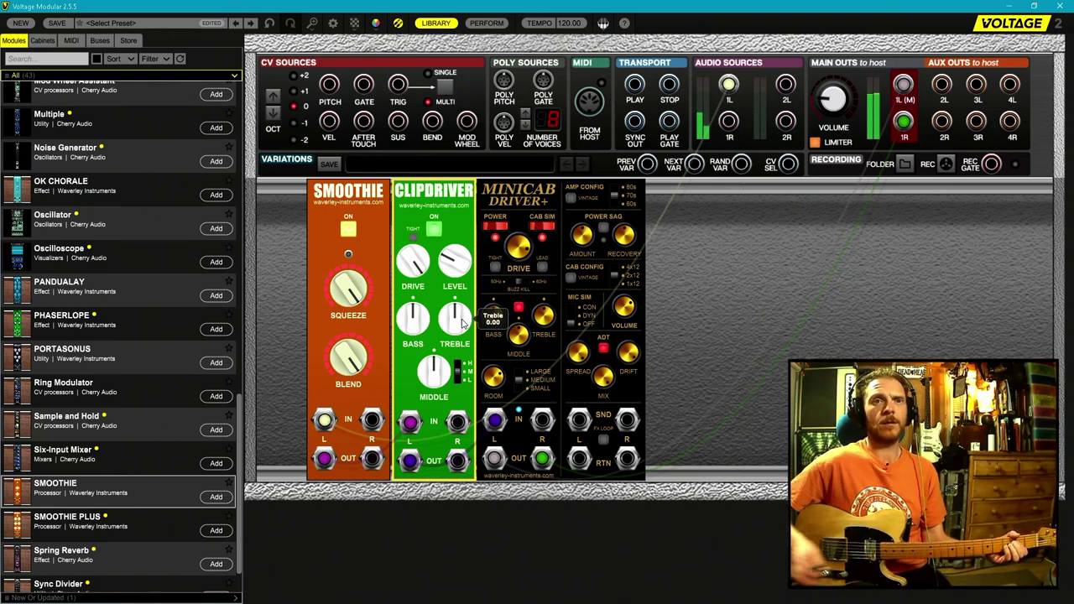
left_click_drag(409, 460, 495, 419)
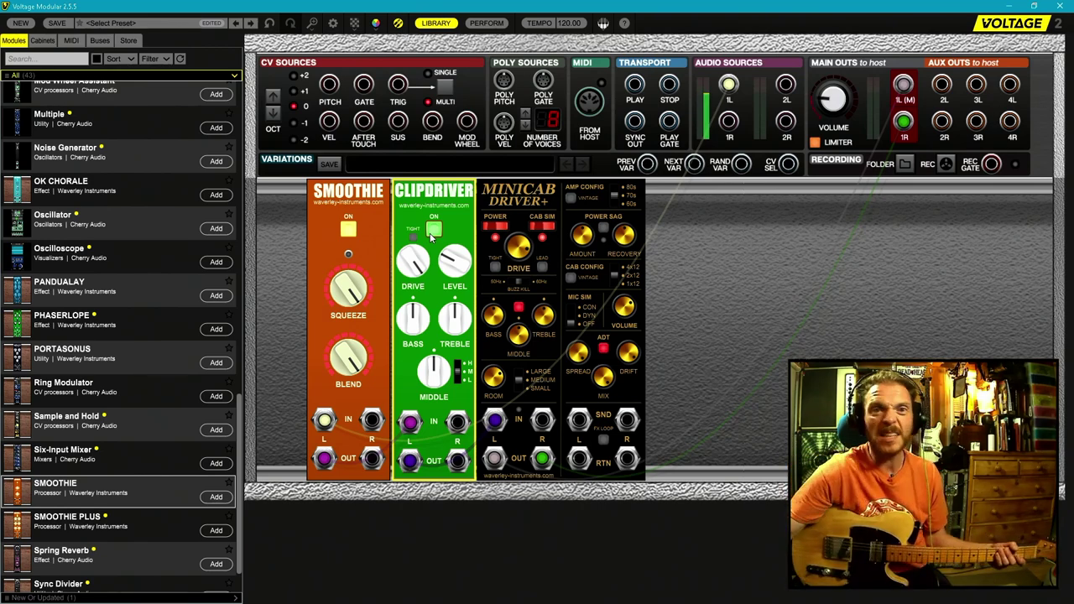
- Enable nanoKONTROL2 1 SLIDER/KNOB under Active MIDI inputs in Settings
left_click(332, 25)
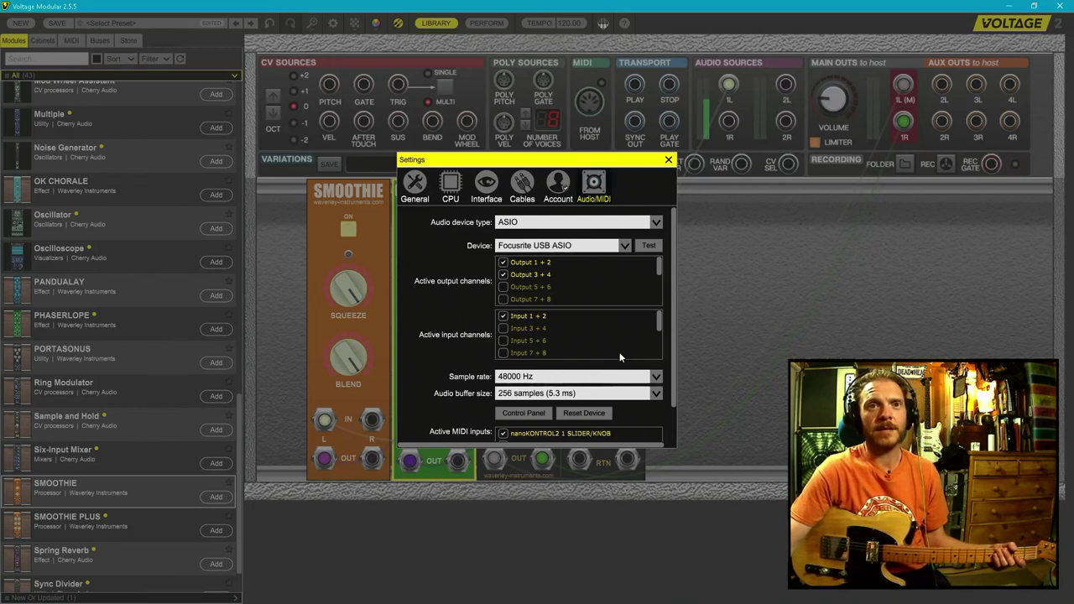
scroll(619, 357, "down", 3)
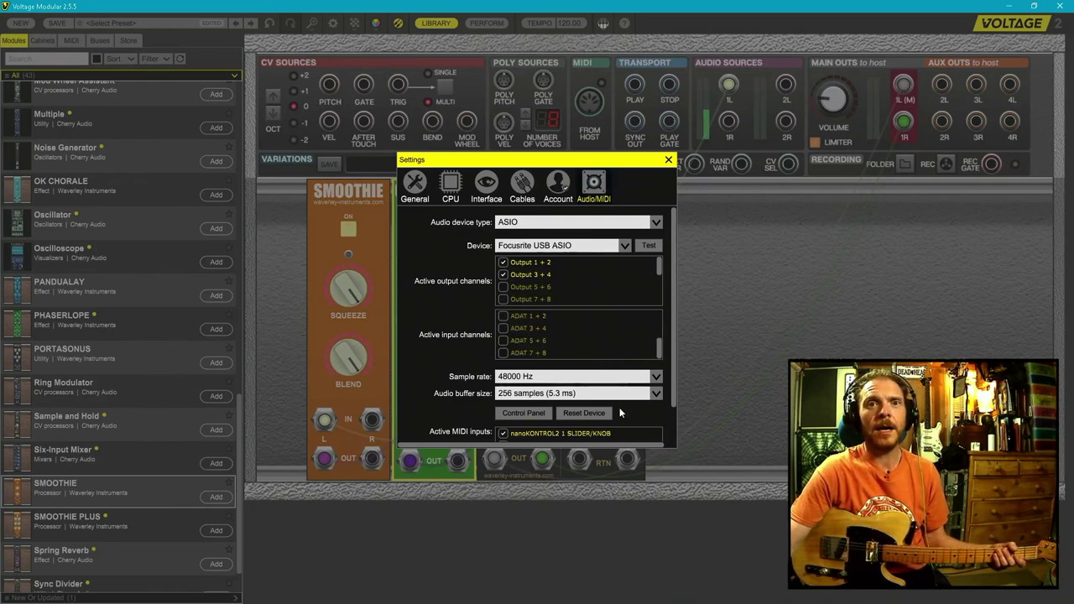
scroll(620, 411, "down", 2)
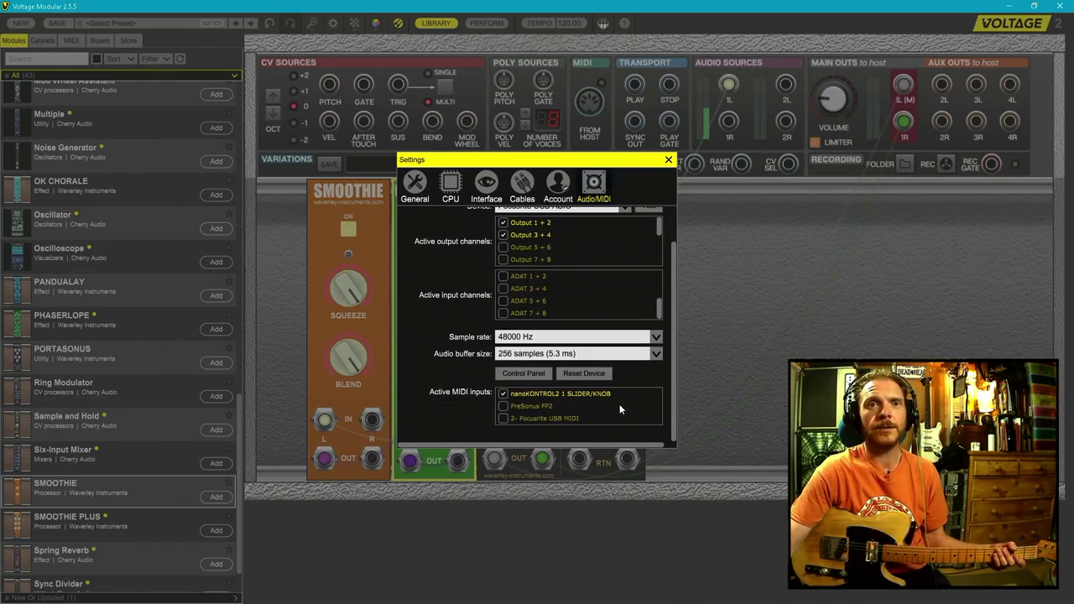
left_click(503, 393)
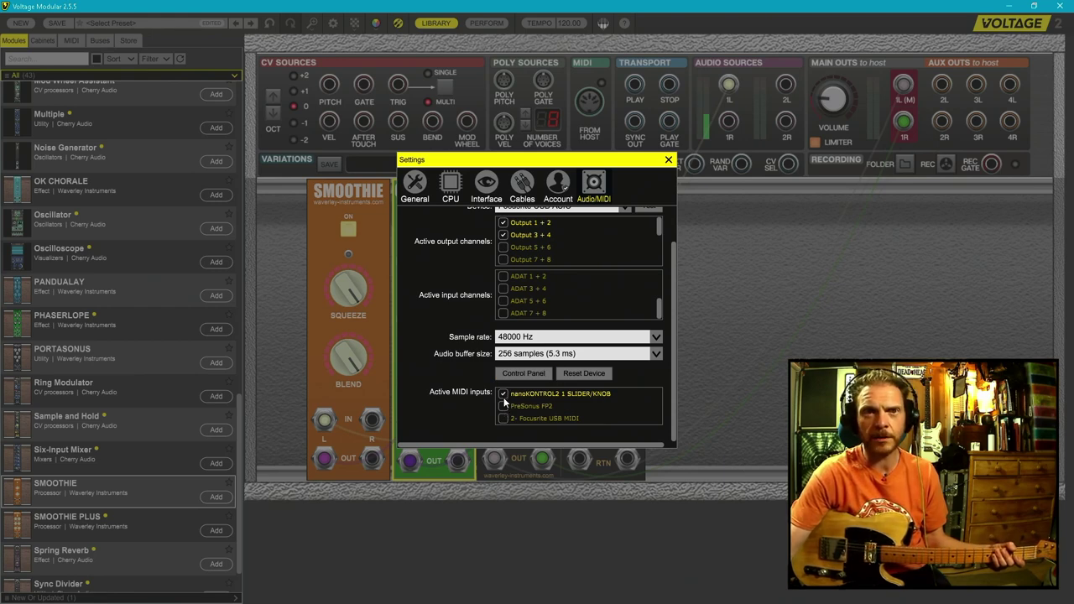
left_click(668, 161)
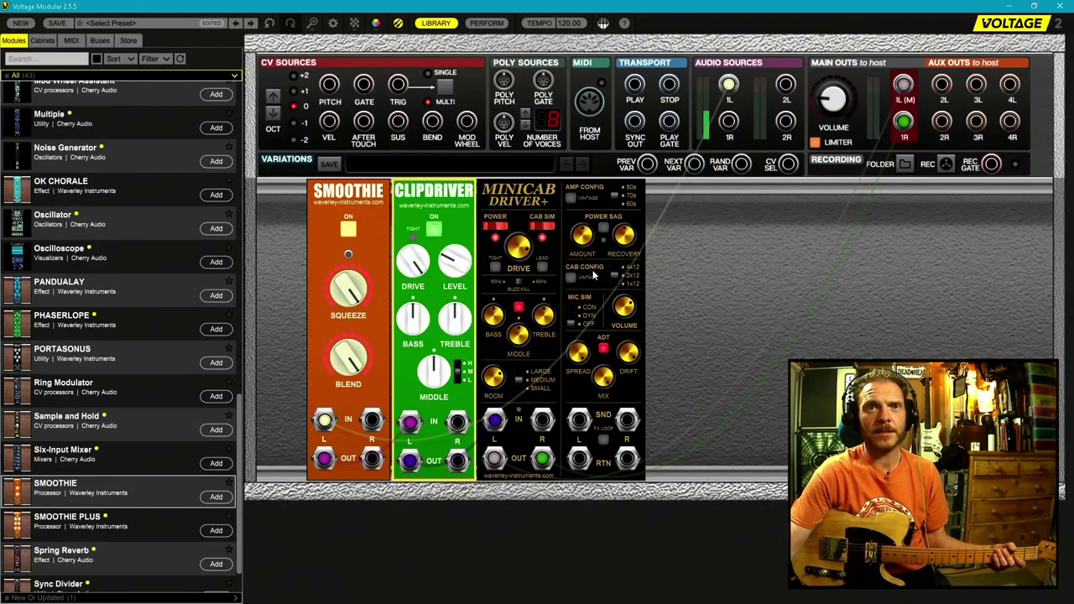
- Start MIDI Learn on a ClipDriver control to map it to the hardware controller
right_click(348, 220)
left_click(350, 233)
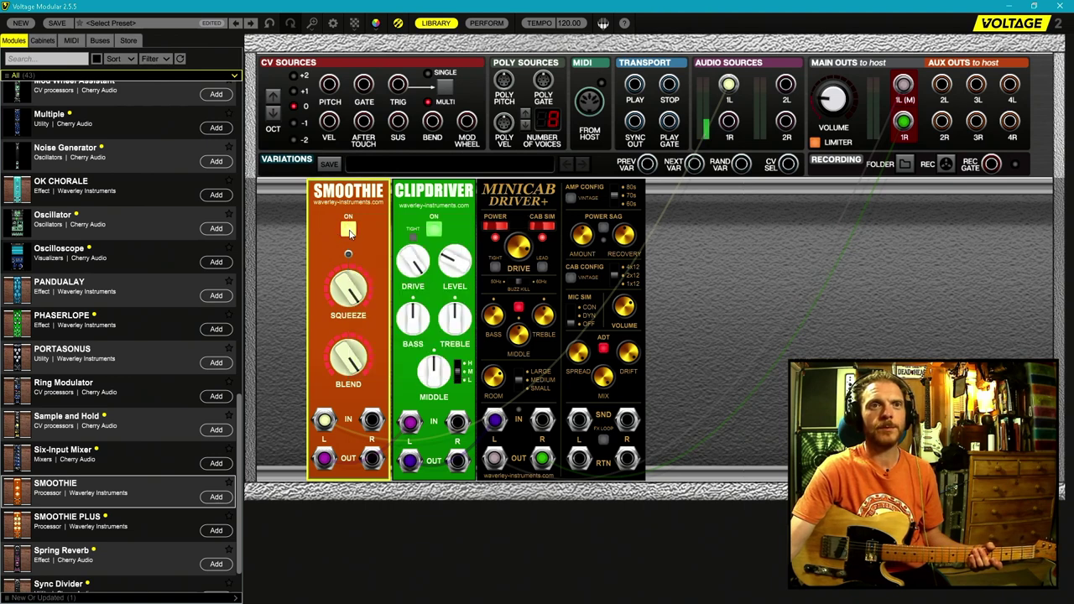
right_click(436, 231)
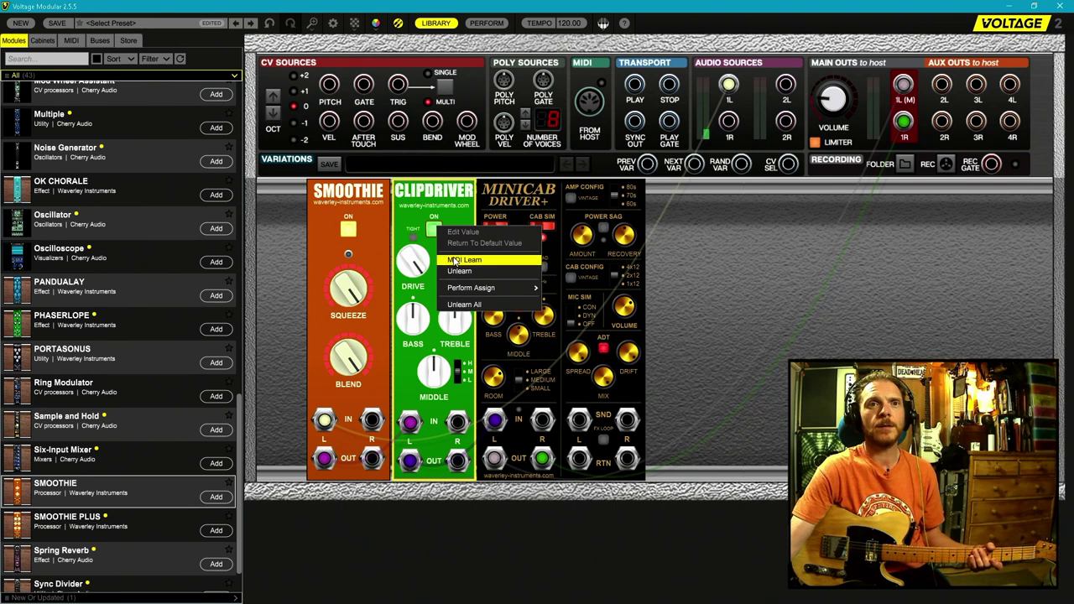
left_click(454, 262)
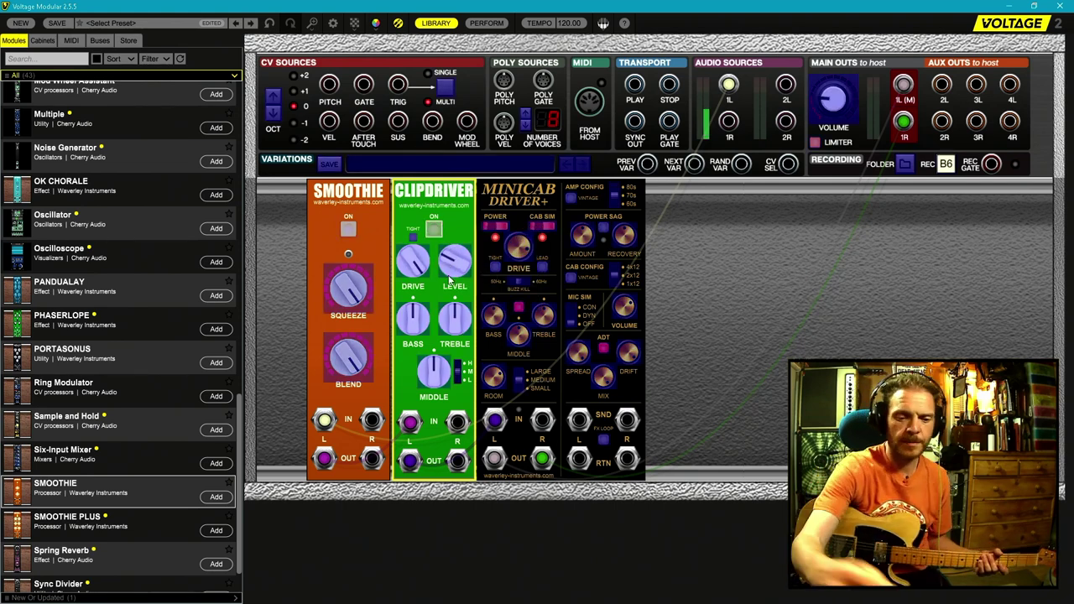
mouse_move(450, 280)
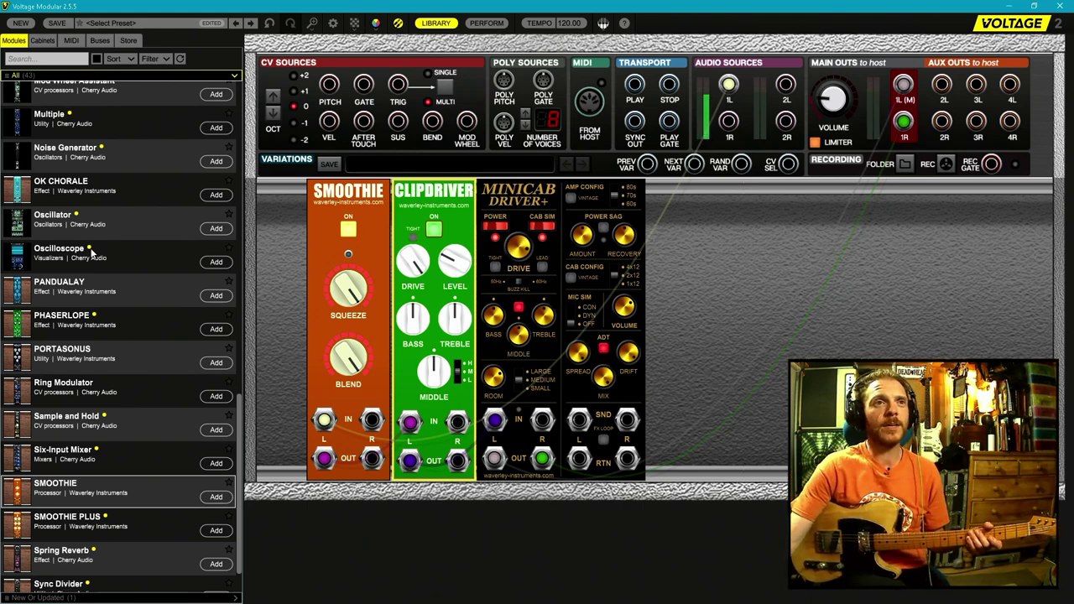
- Add OK Chorale after MiniCab Driver+ and patch it into MiniCab's send/return loop
mouse_move(109, 193)
left_click_drag(109, 193, 736, 188)
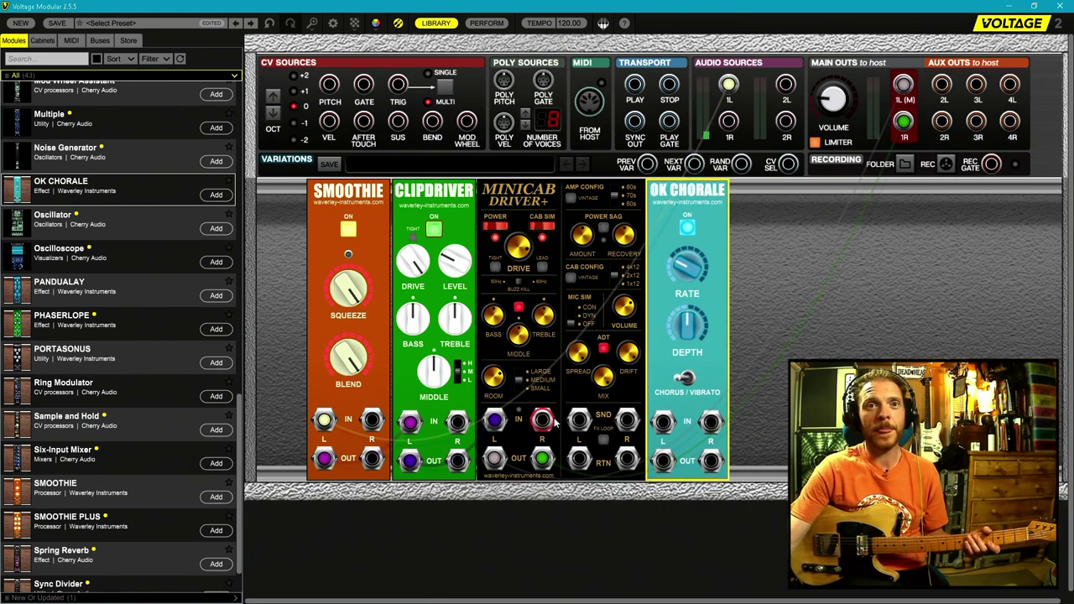
left_click(625, 440)
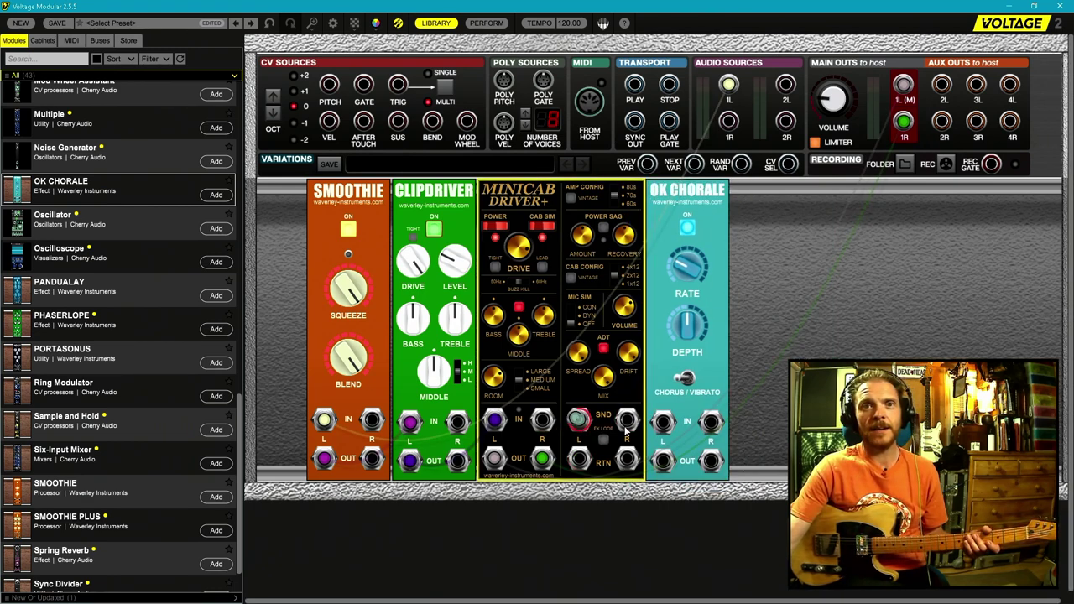
left_click_drag(625, 425, 710, 422)
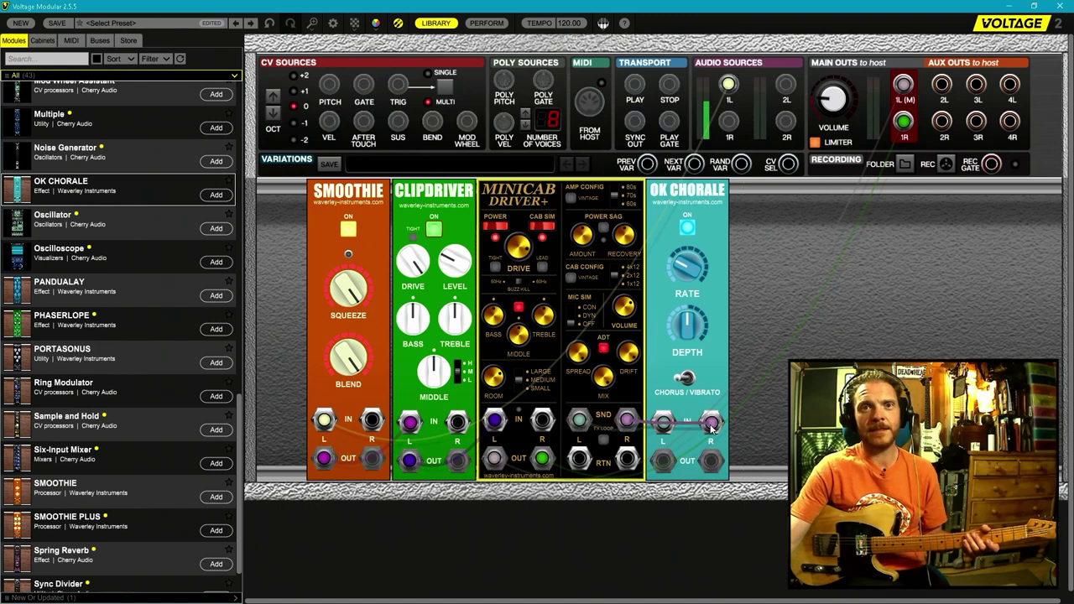
left_click_drag(578, 462, 663, 462)
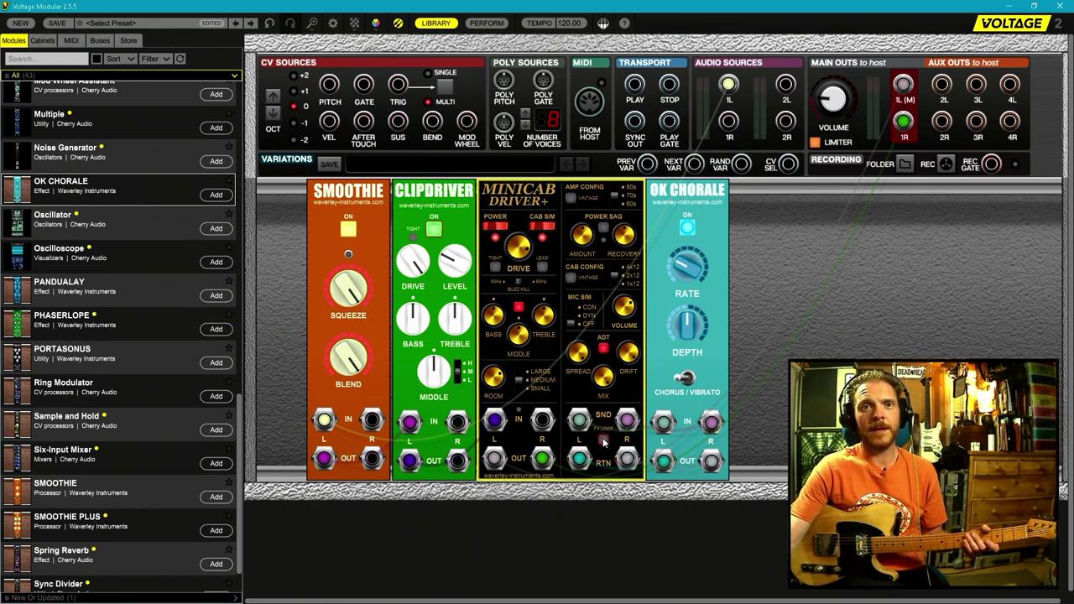
- MIDI-learn MiniCab's MIDDLE knob, then adjust the chorus rate and depth
right_click(503, 354)
left_click(566, 388)
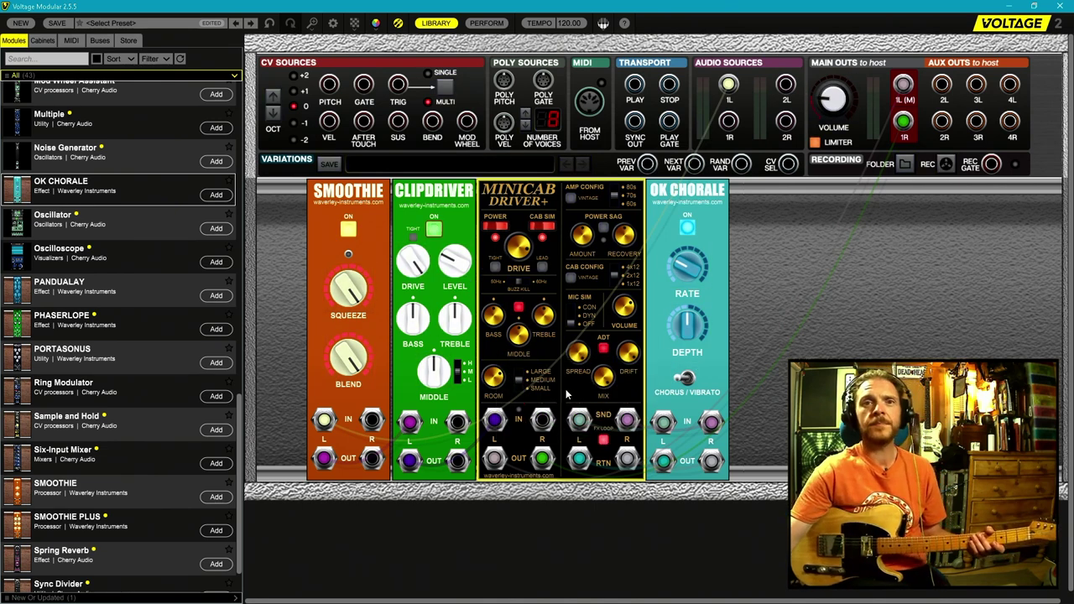
mouse_move(686, 268)
left_mouse_down()
mouse_move(686, 251)
mouse_move(686, 264)
left_mouse_up()
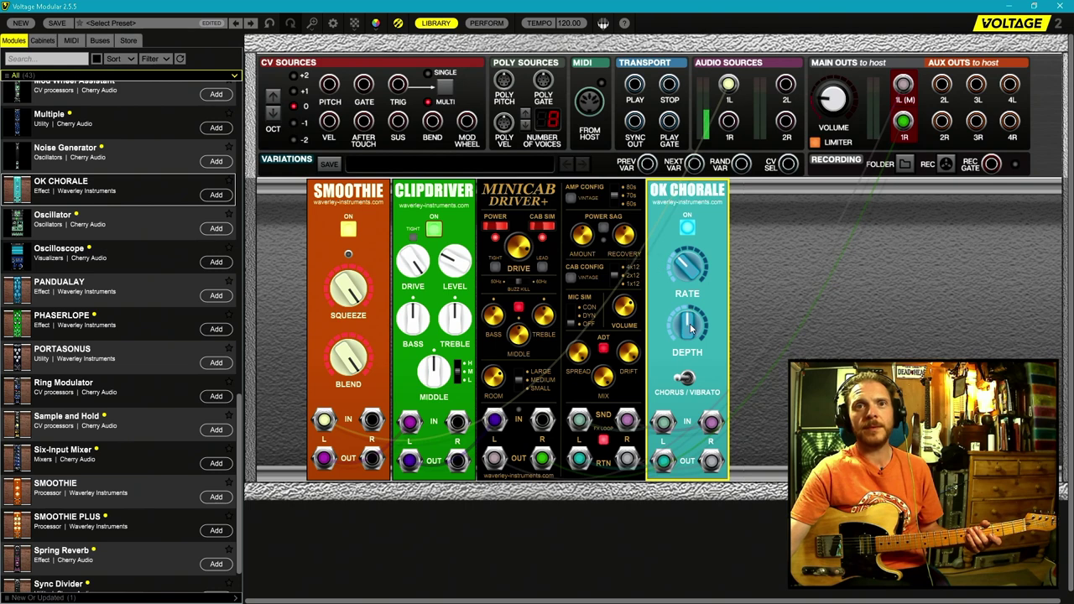
left_click_drag(687, 325, 691, 307)
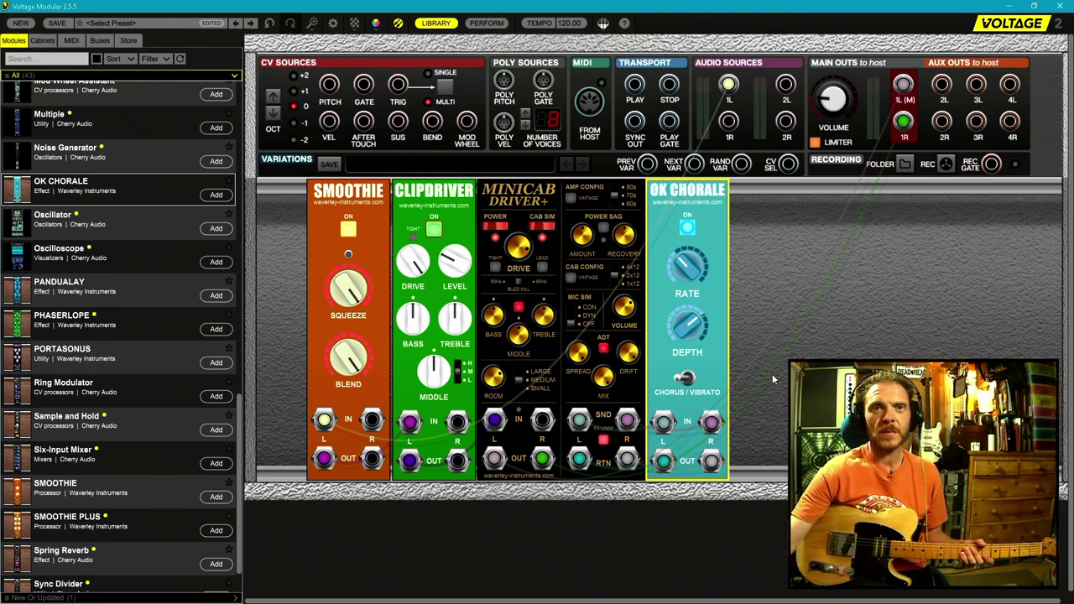
- Turn off the OK Chorale and Smoothie modules
left_click(687, 227)
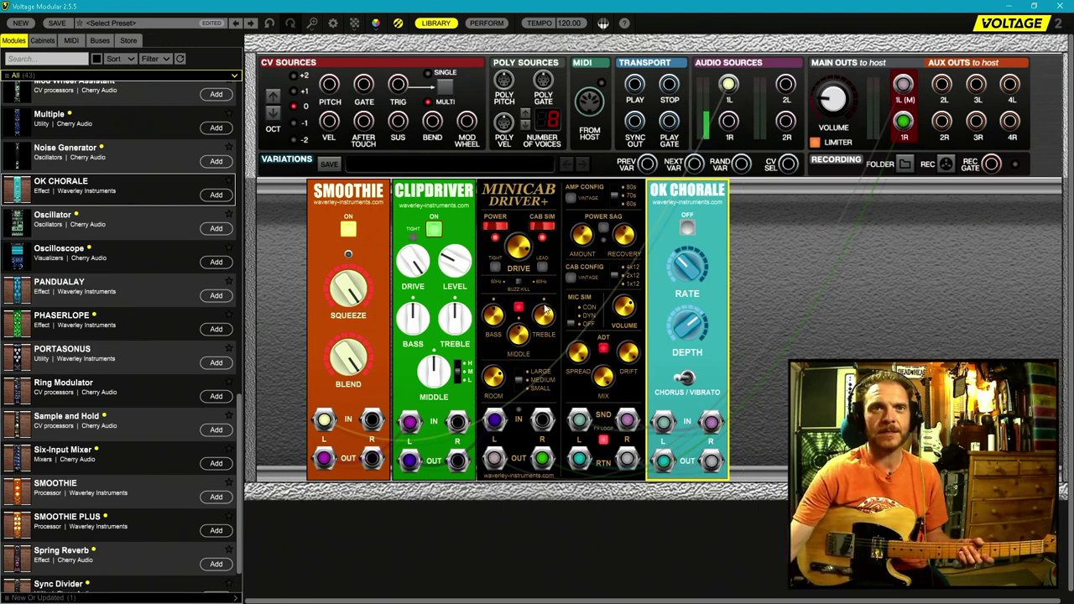
left_click(348, 228)
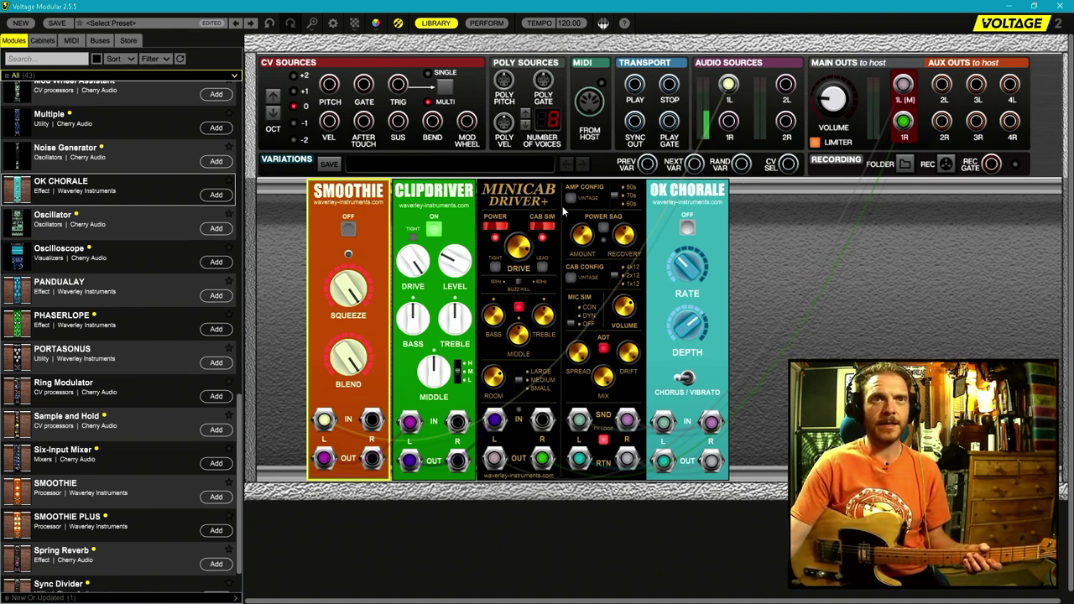
- Save the current rig as Variation 1, then switch Smoothie on and ClipDriver off
left_click(330, 170)
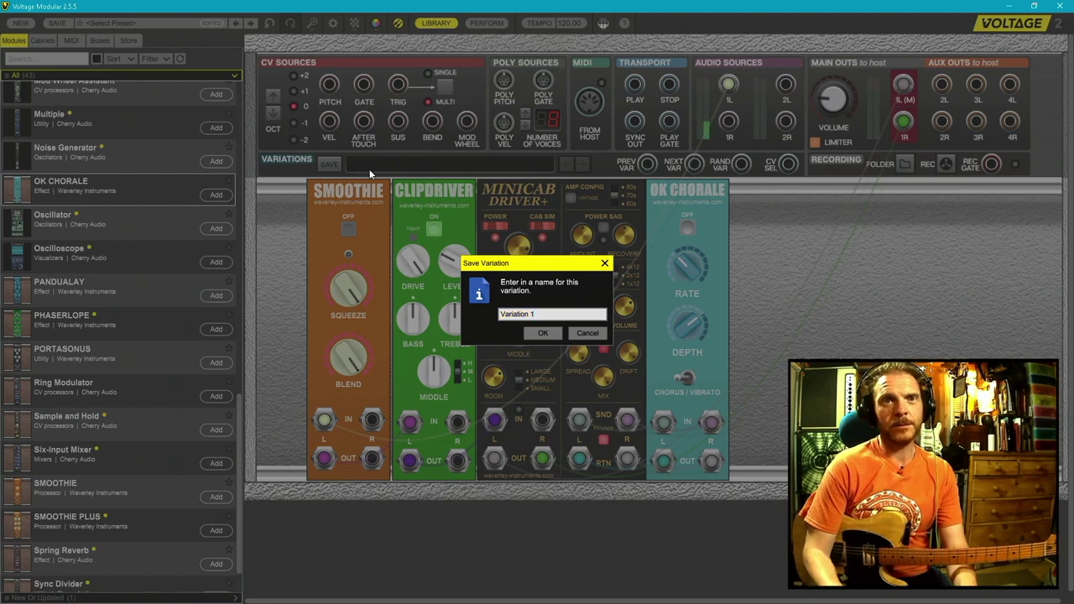
left_click(545, 334)
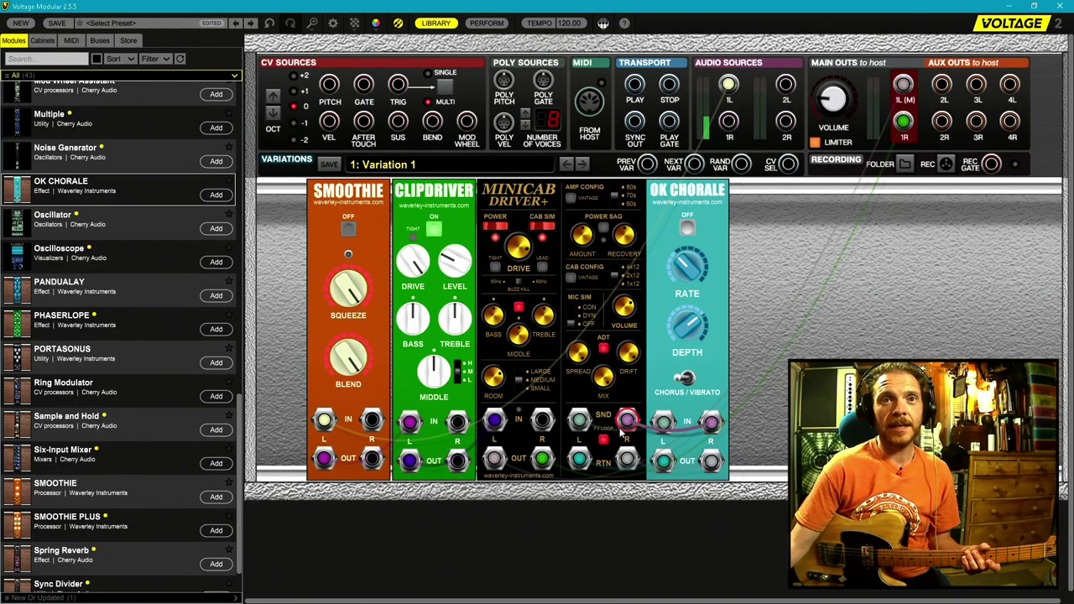
left_click_drag(625, 422, 608, 443)
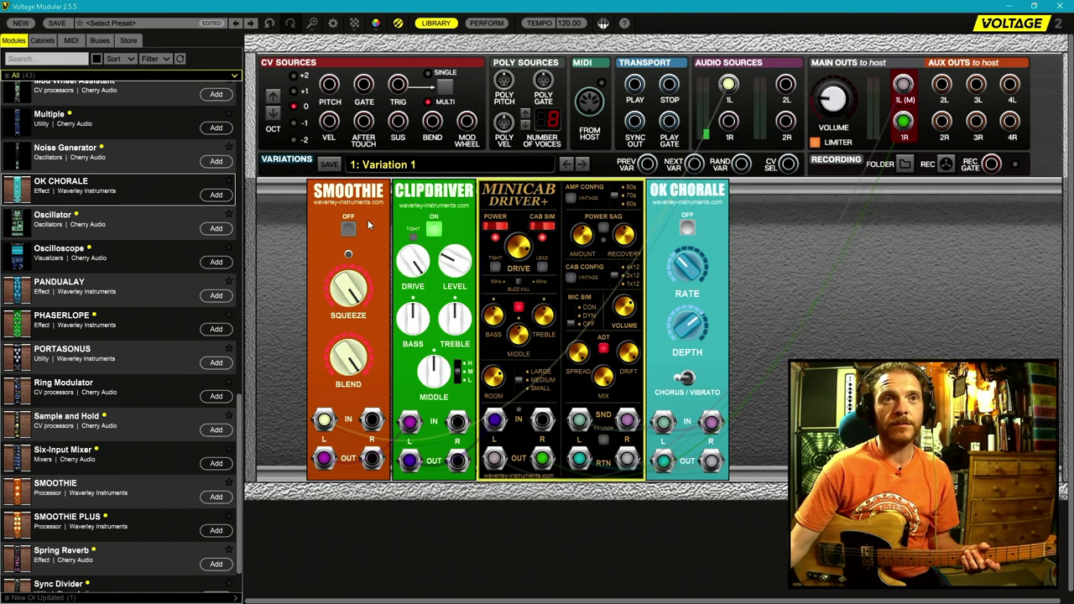
left_click(435, 231)
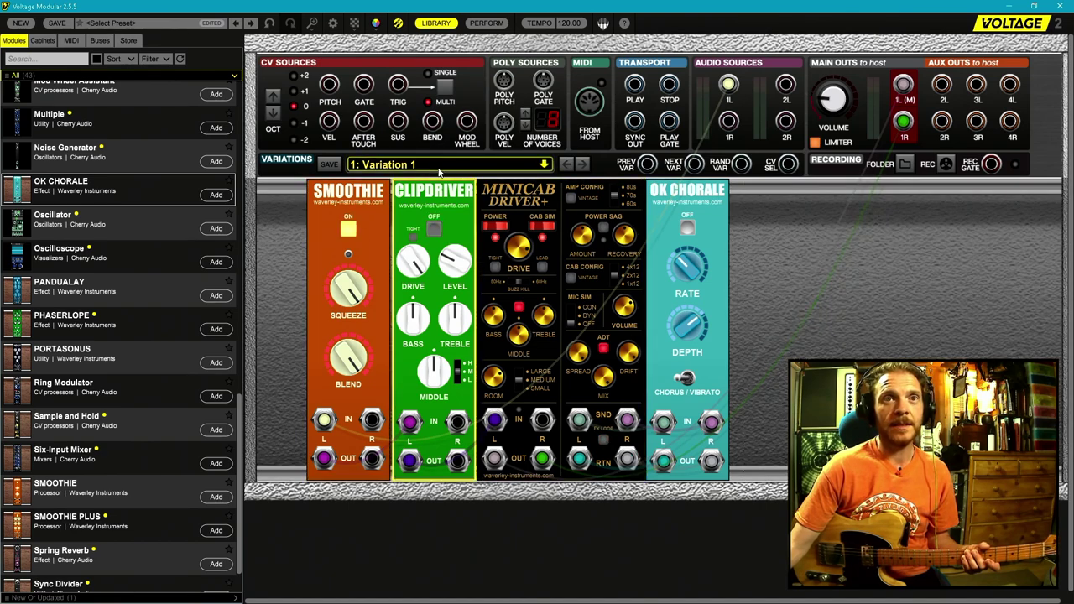
- Save this new setup as 'Variation 2'
left_click(336, 165)
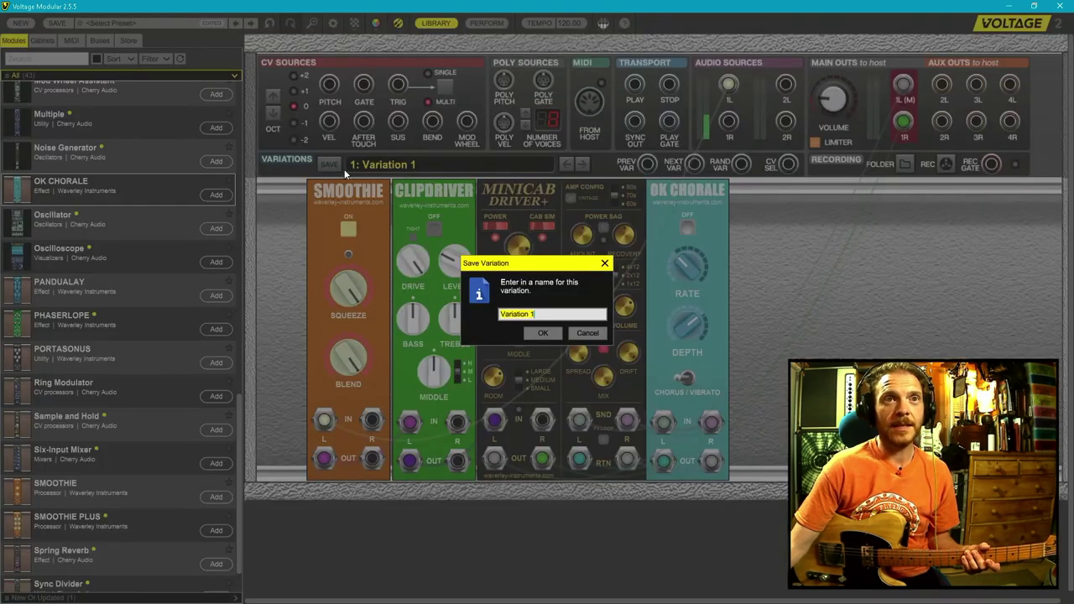
left_click(537, 314)
key("BackSpace")
type("2")
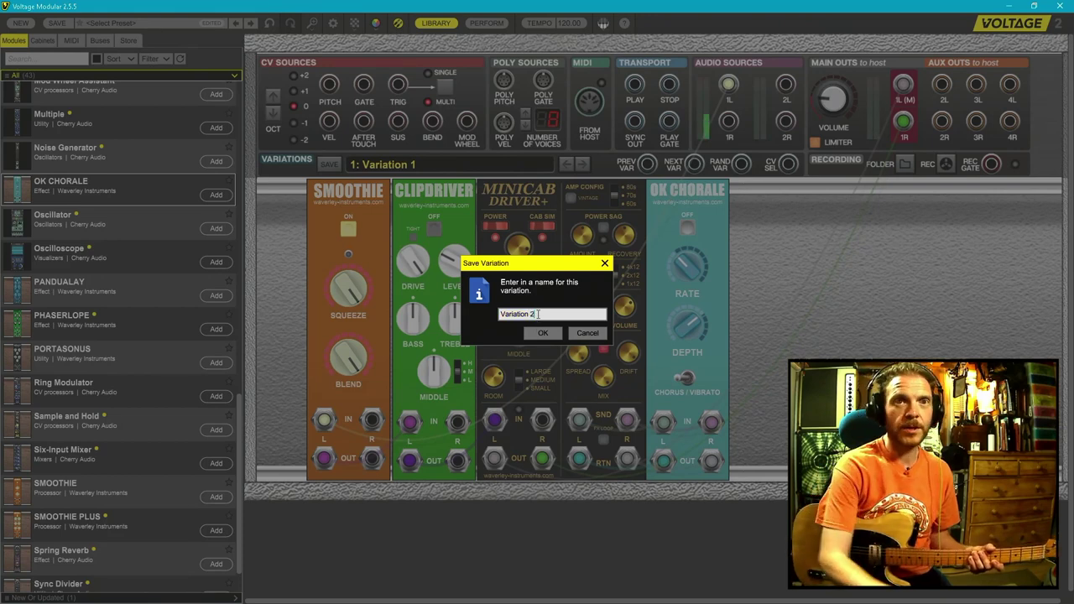
left_click(542, 333)
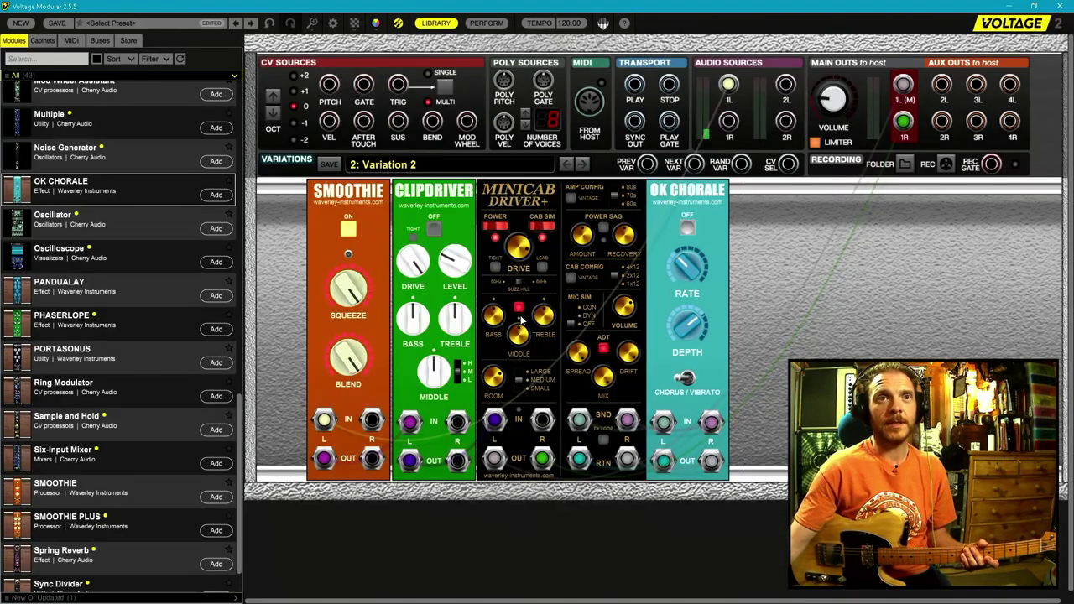
- Recall Variation 1, then MIDI-learn the next- and previous-variation arrows to footswitches
left_click(567, 165)
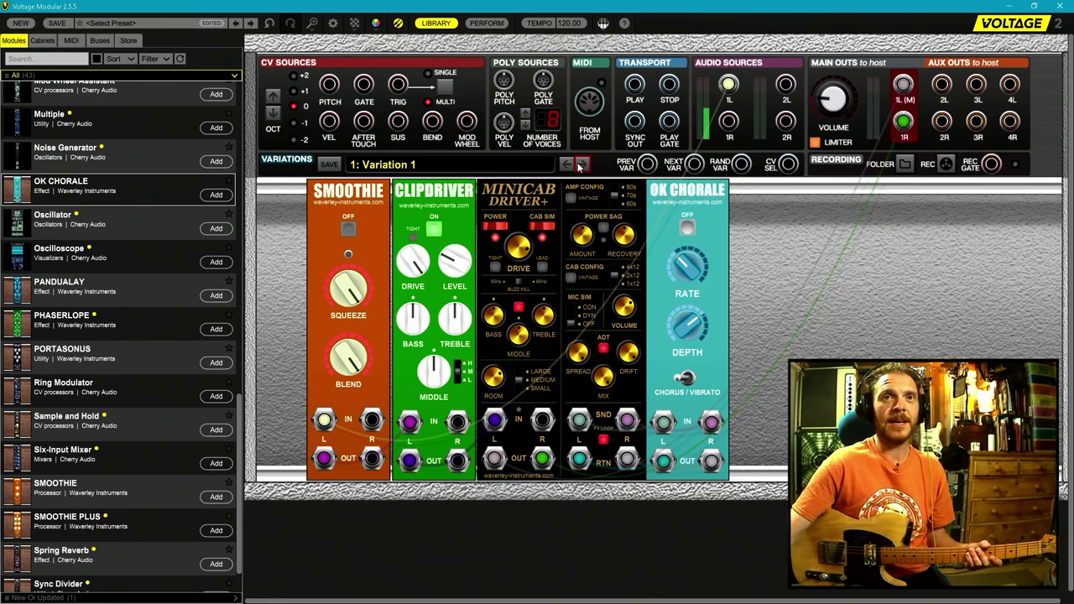
right_click(584, 164)
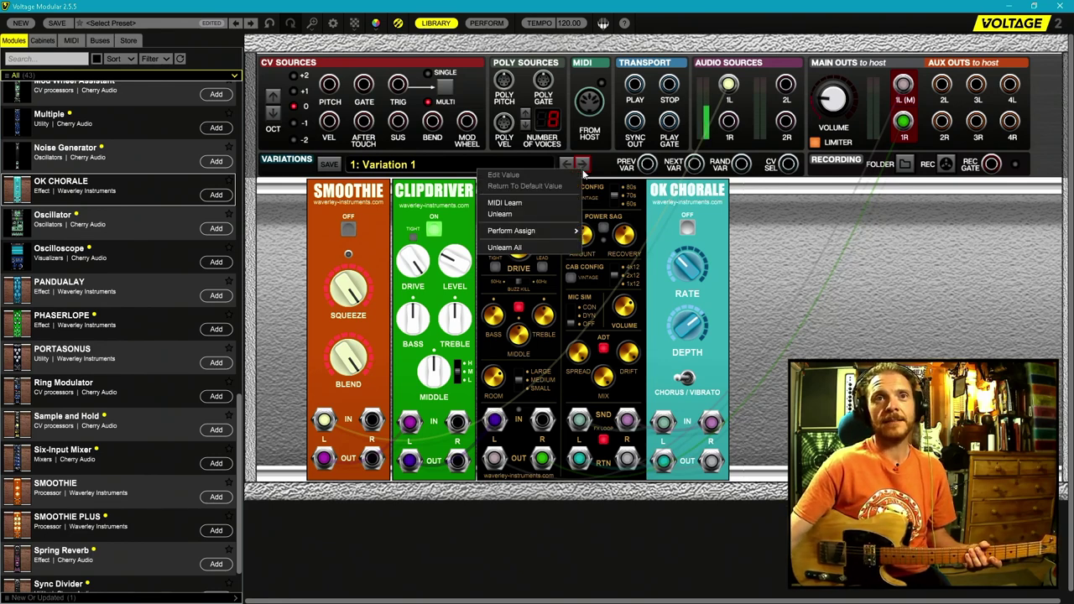
left_click(504, 202)
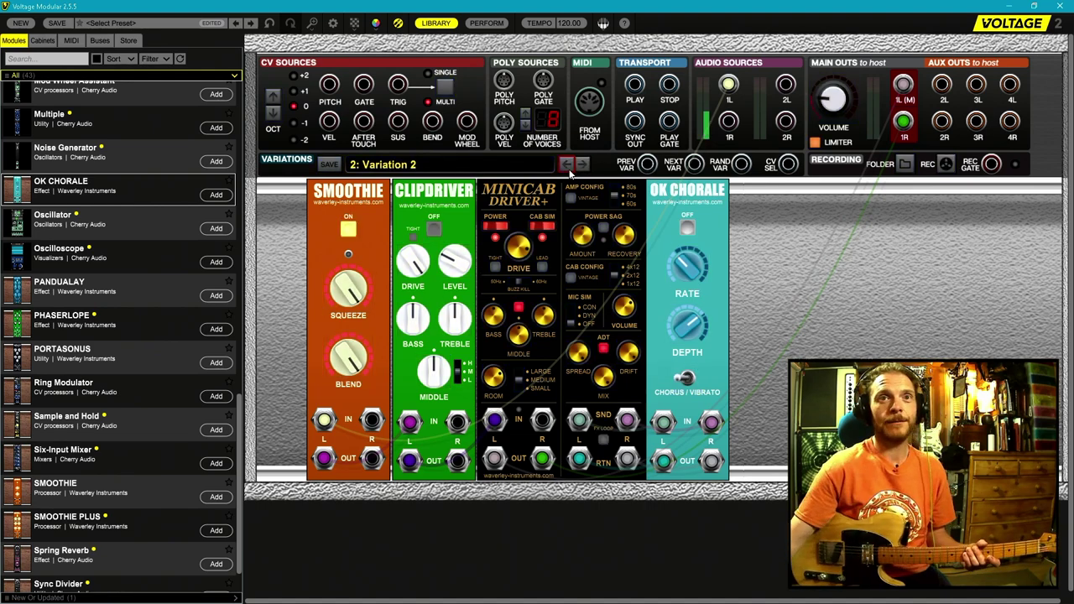
right_click(568, 165)
left_click(529, 208)
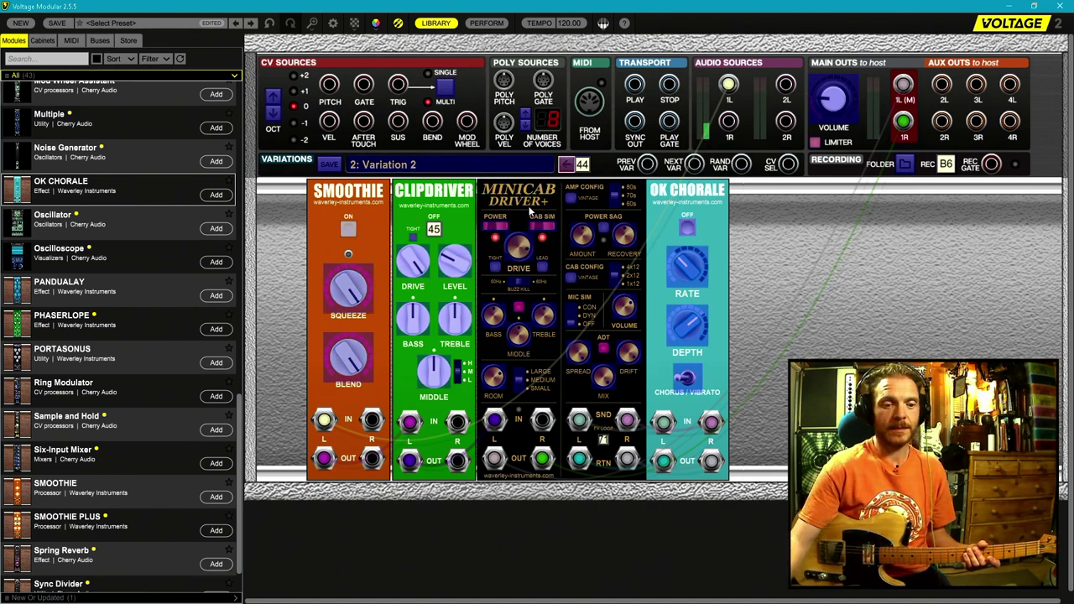